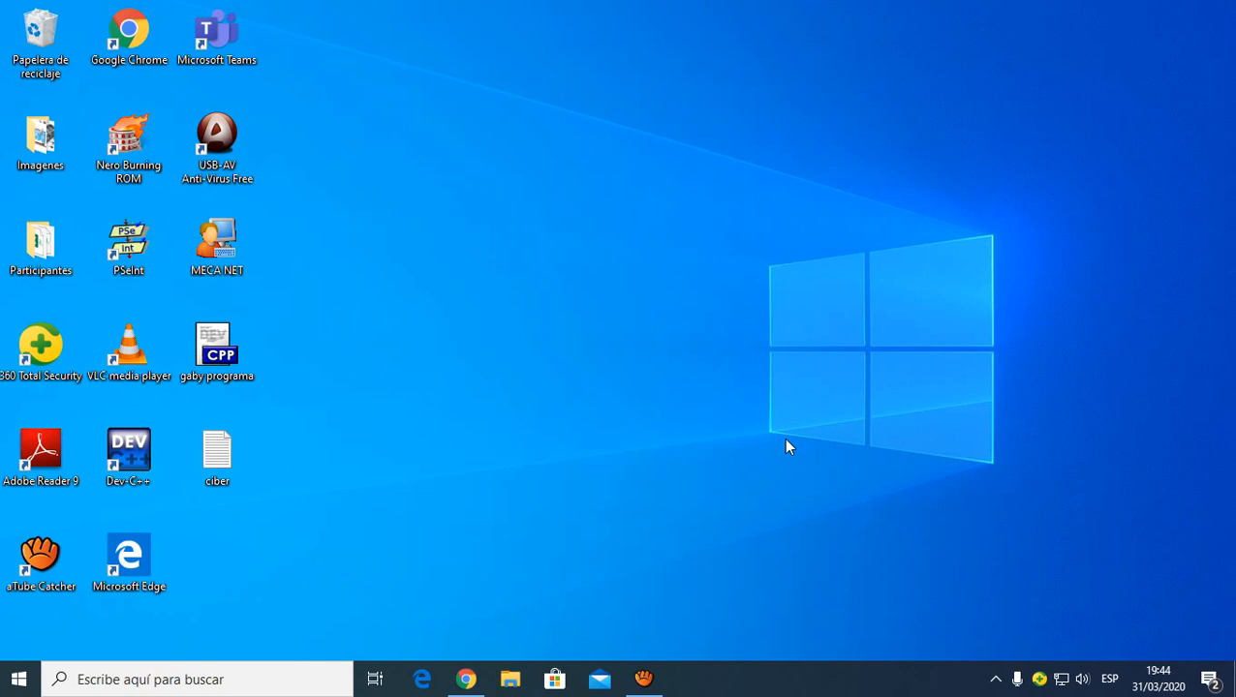
# Open Word with a new blank document and close the Portapapeles pane.
pyautogui.click(18, 678)
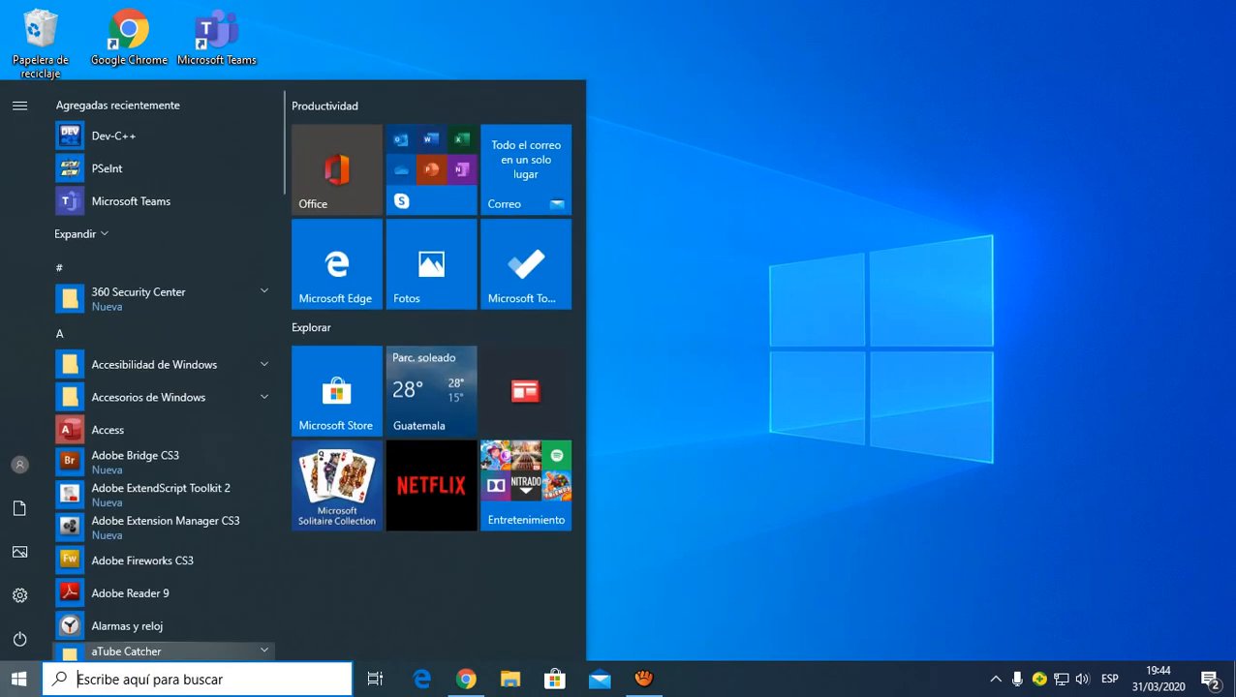
pyautogui.write('wor')
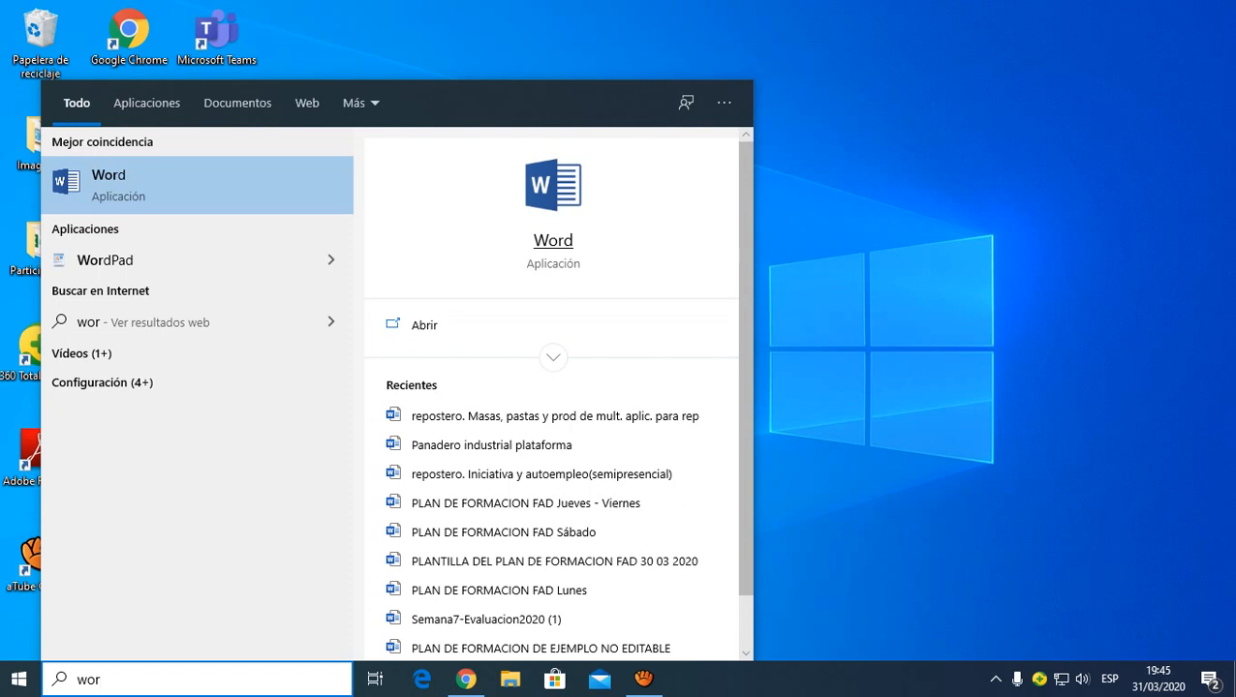
pyautogui.click(553, 238)
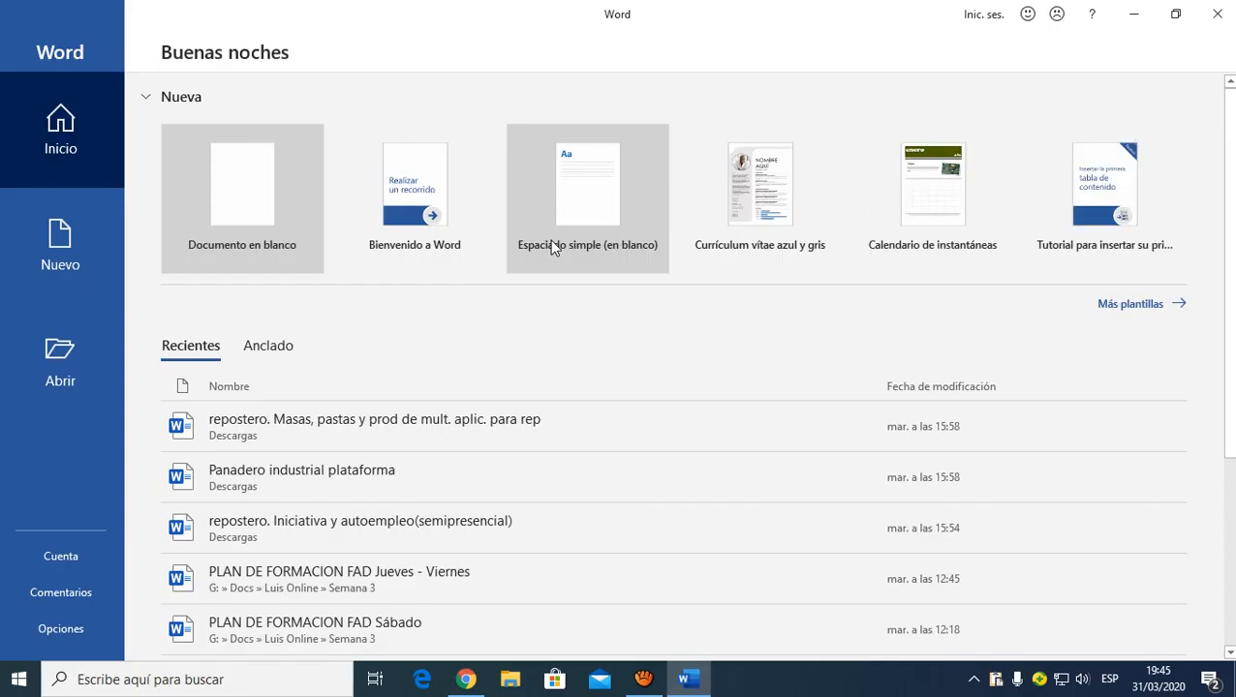
pyautogui.click(263, 187)
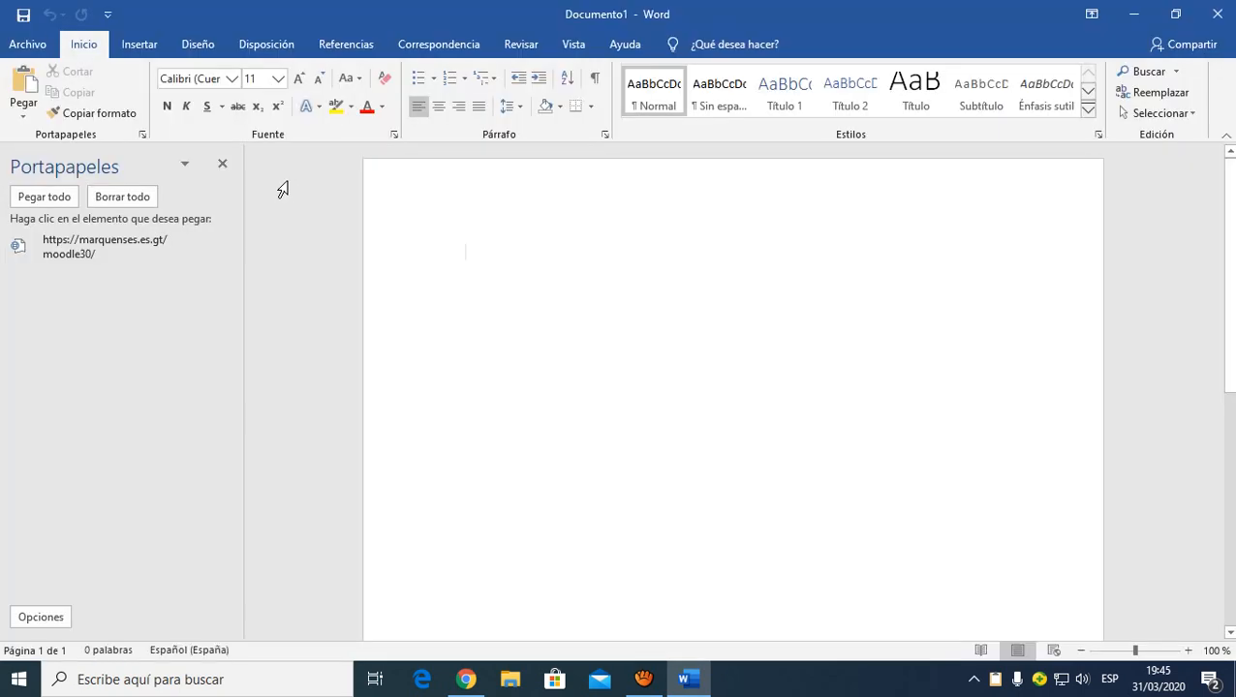
pyautogui.click(221, 164)
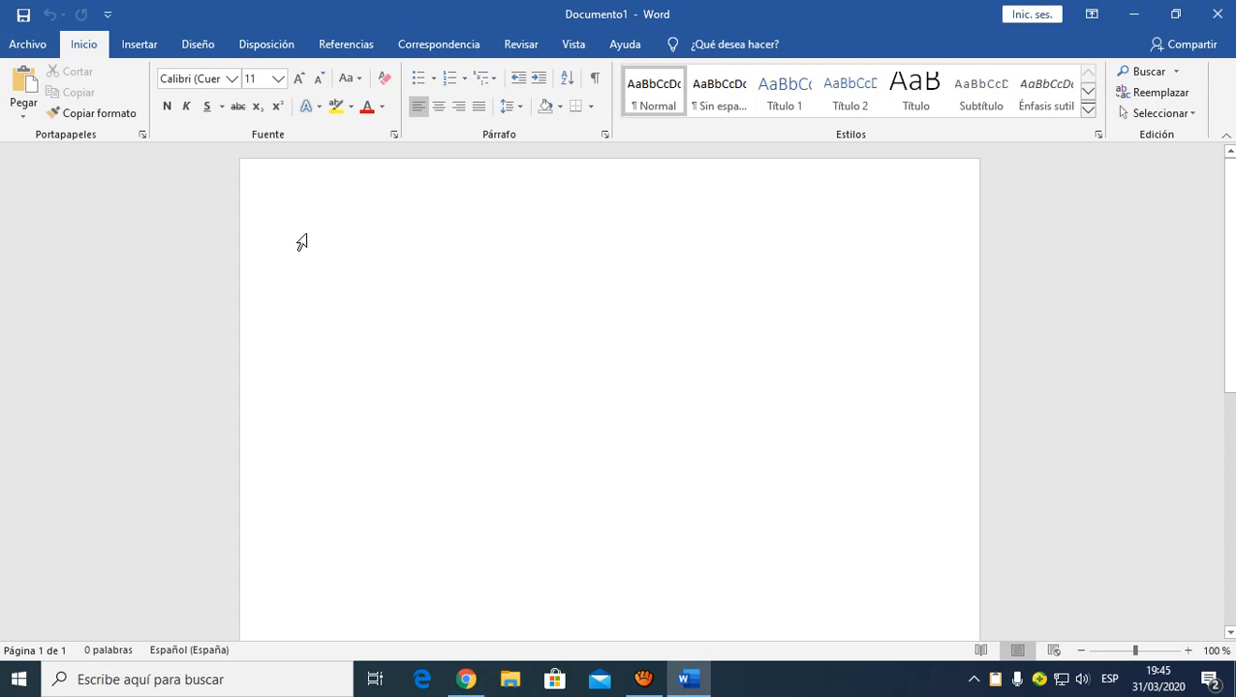
# Generate sample text in the blank document with the formula =rand(5,5).
pyautogui.write('=rand')
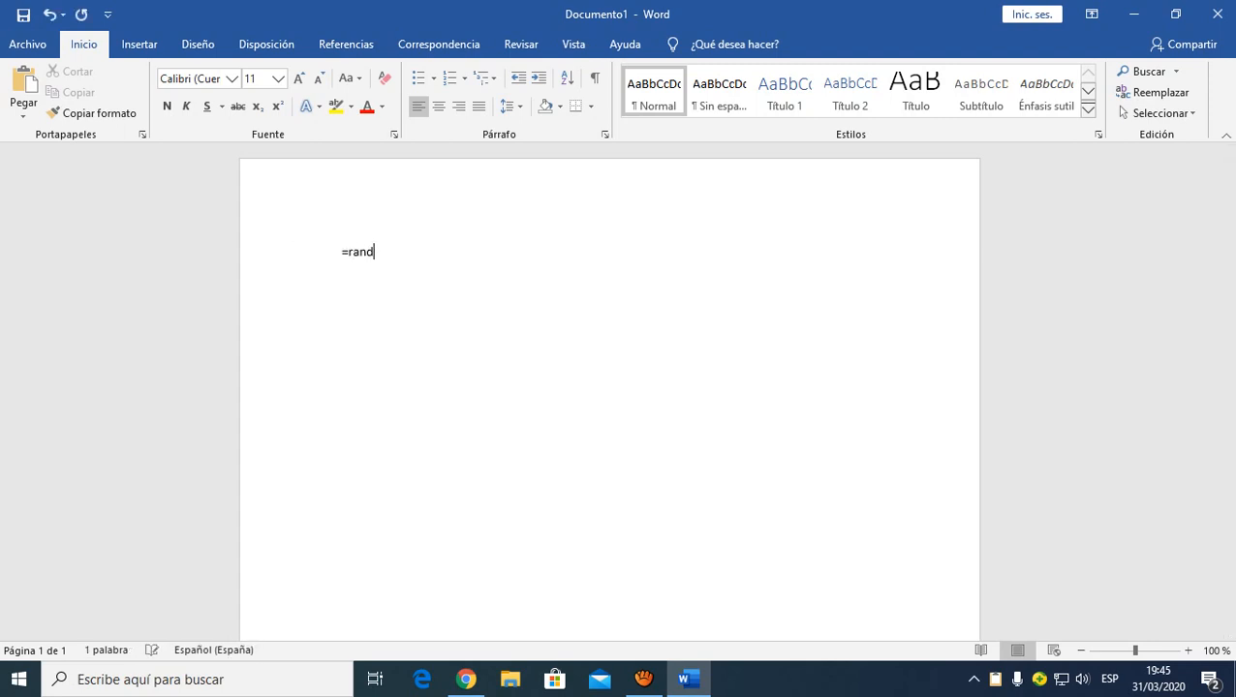
pyautogui.write('(5,5)')
pyautogui.press('Return')
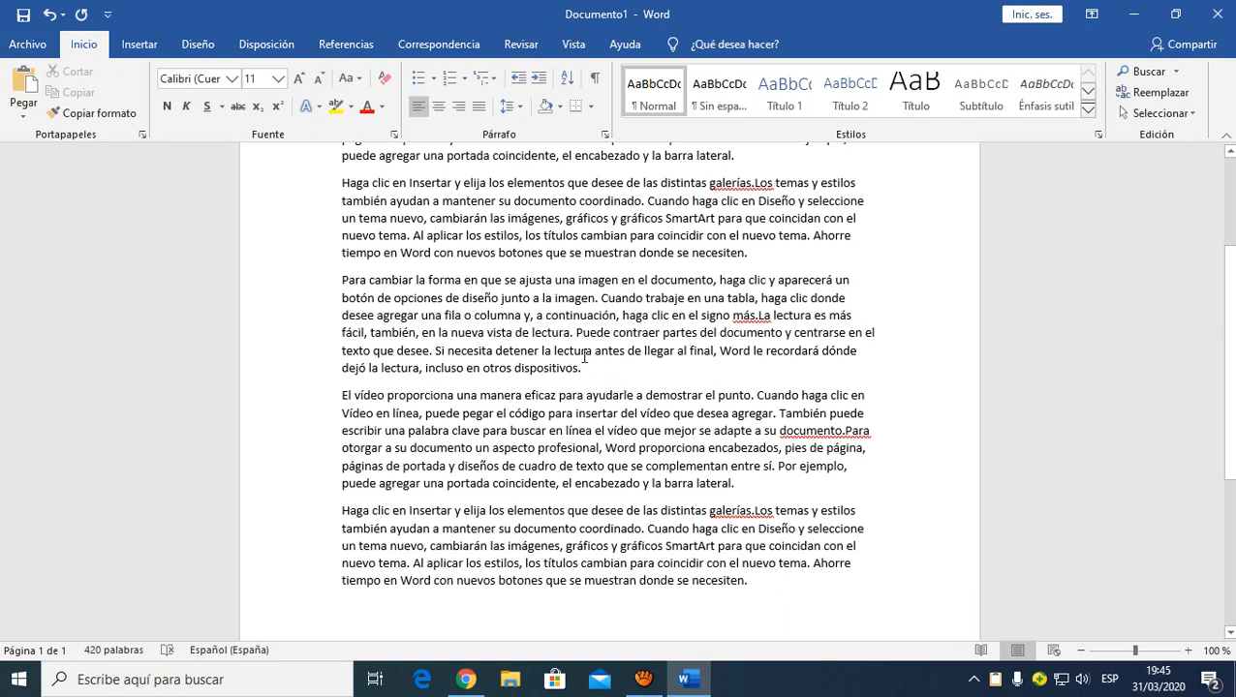
# Display the Office clipboard contents and copy the first line of the first paragraph.
pyautogui.scroll(4, 590, 363)
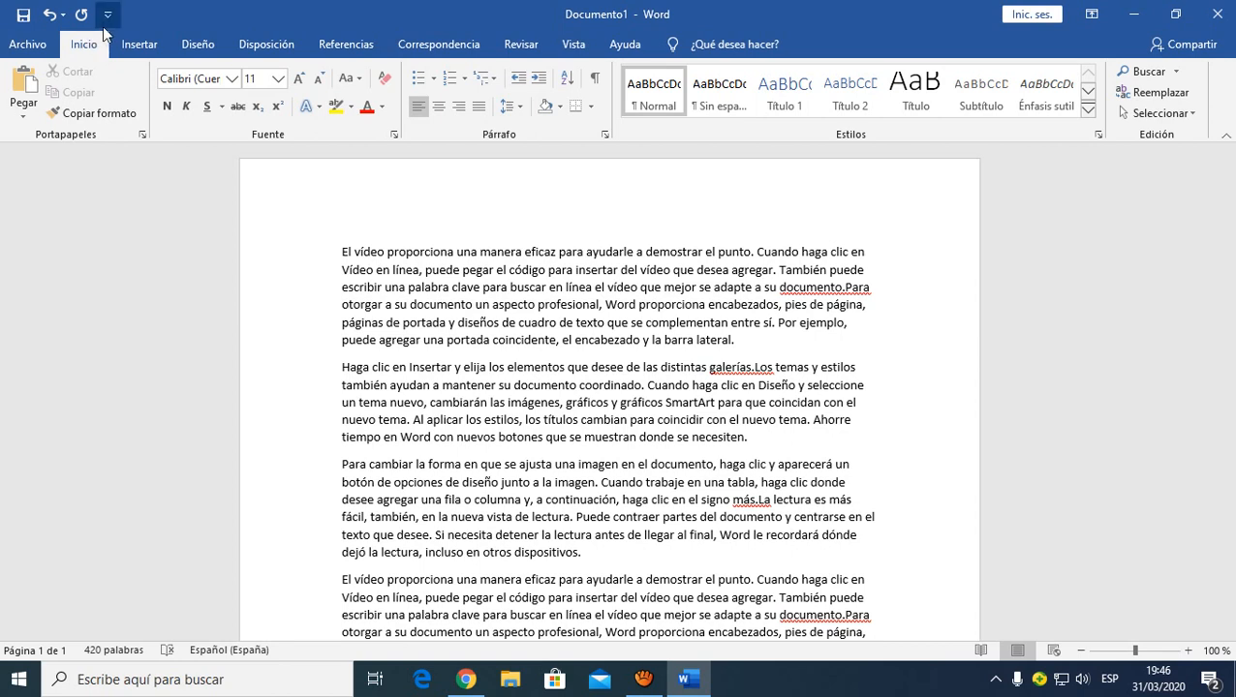
pyautogui.click(140, 136)
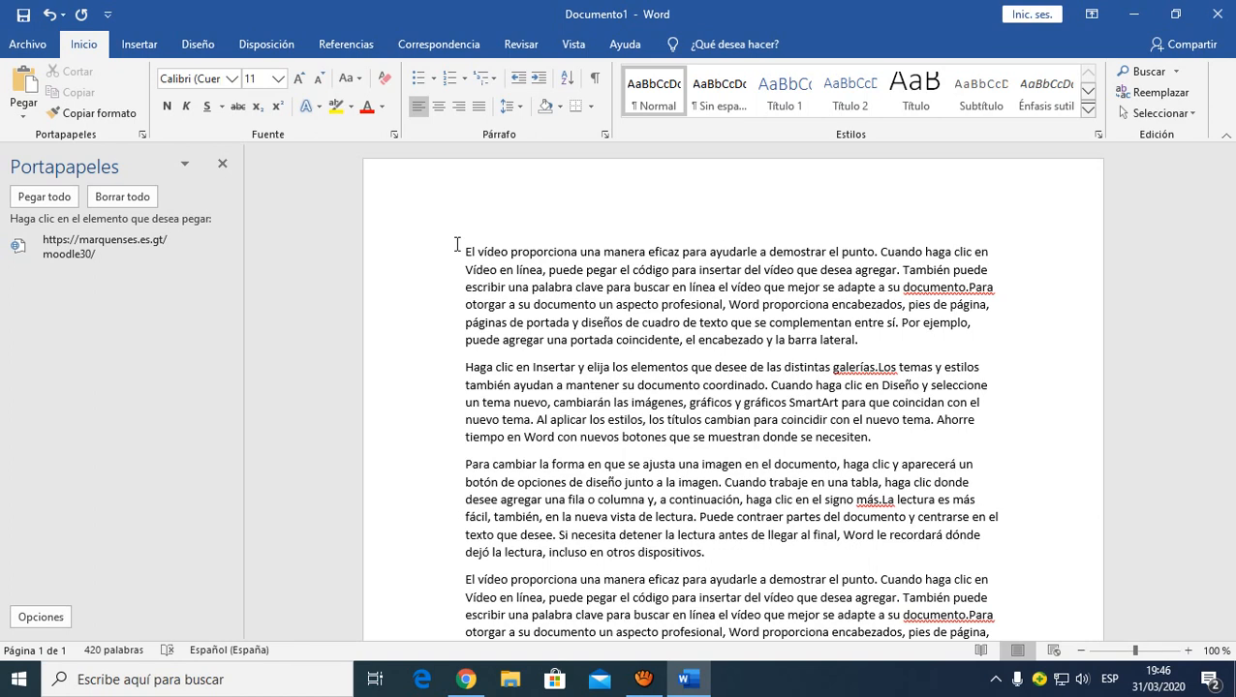
pyautogui.moveTo(478, 248); pyautogui.dragTo(992, 248)
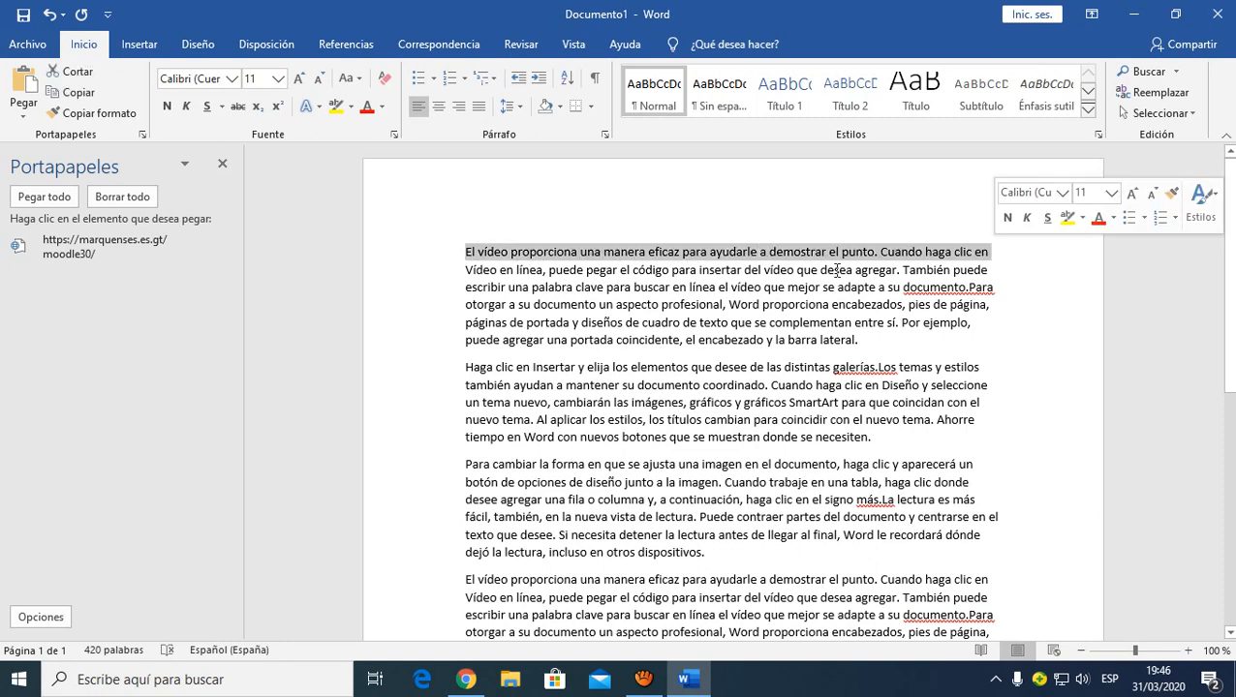
pyautogui.click(70, 96)
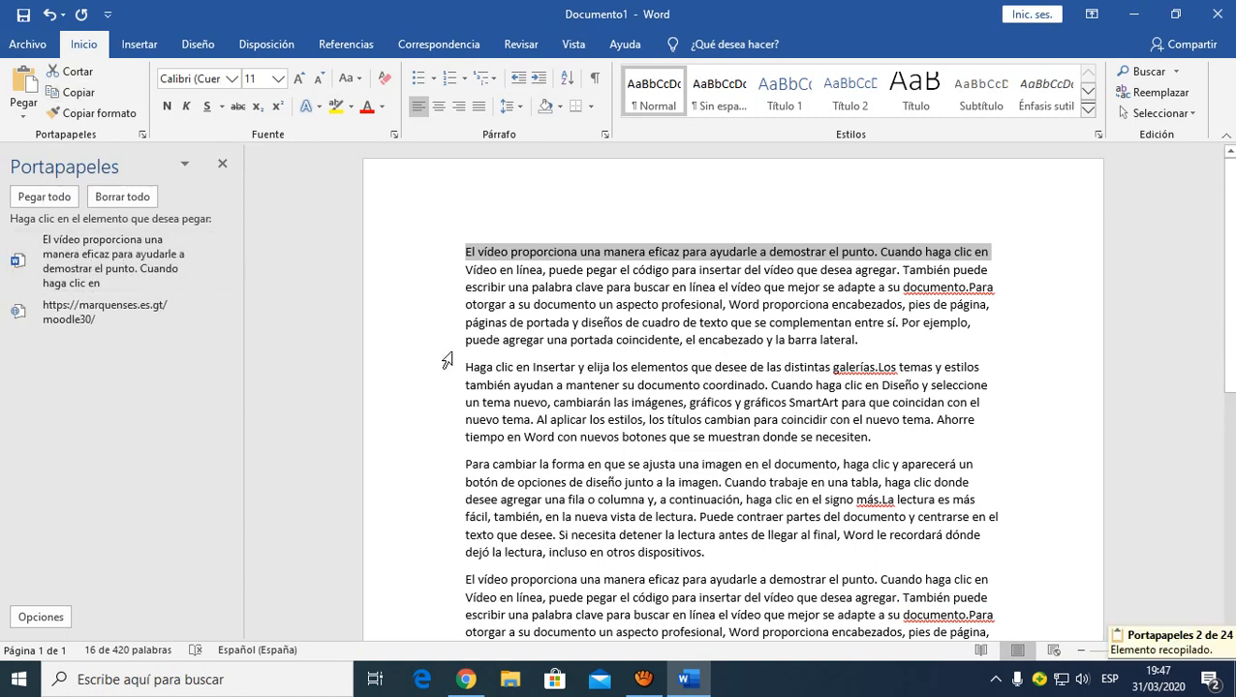
# Cut the first line of the second paragraph and copy the first line of the third paragraph.
pyautogui.moveTo(464, 367); pyautogui.dragTo(980, 371)
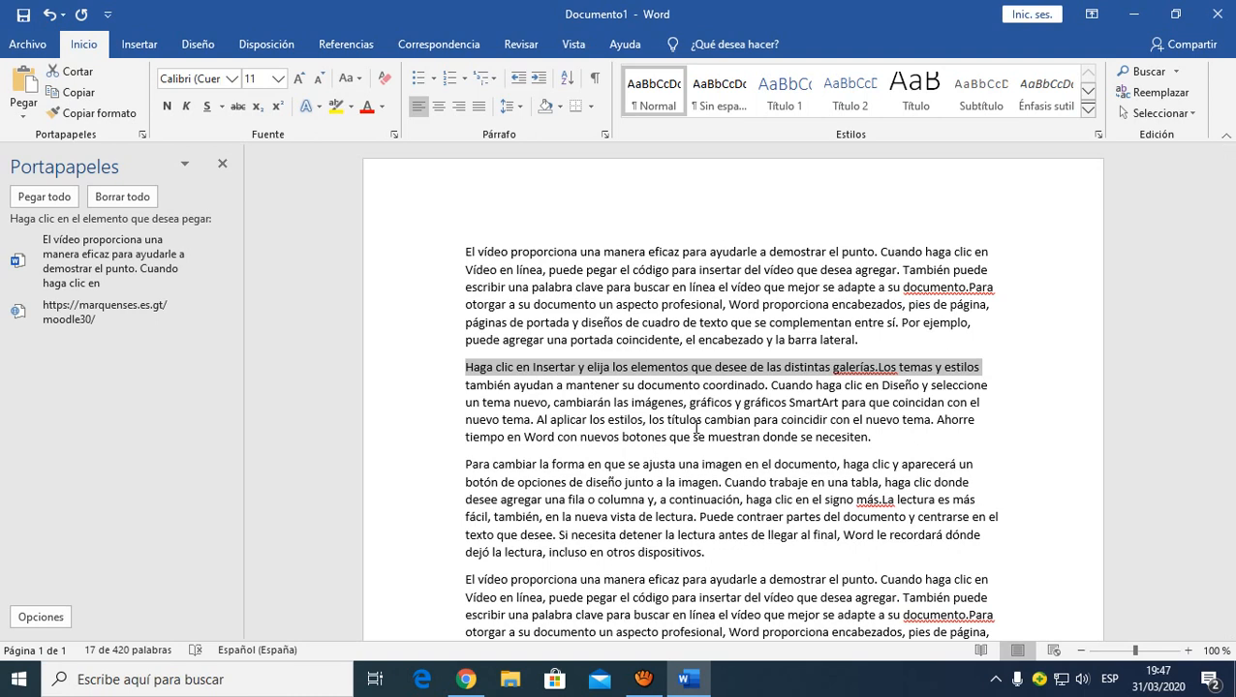
pyautogui.hotkey('ctrl', 'x')
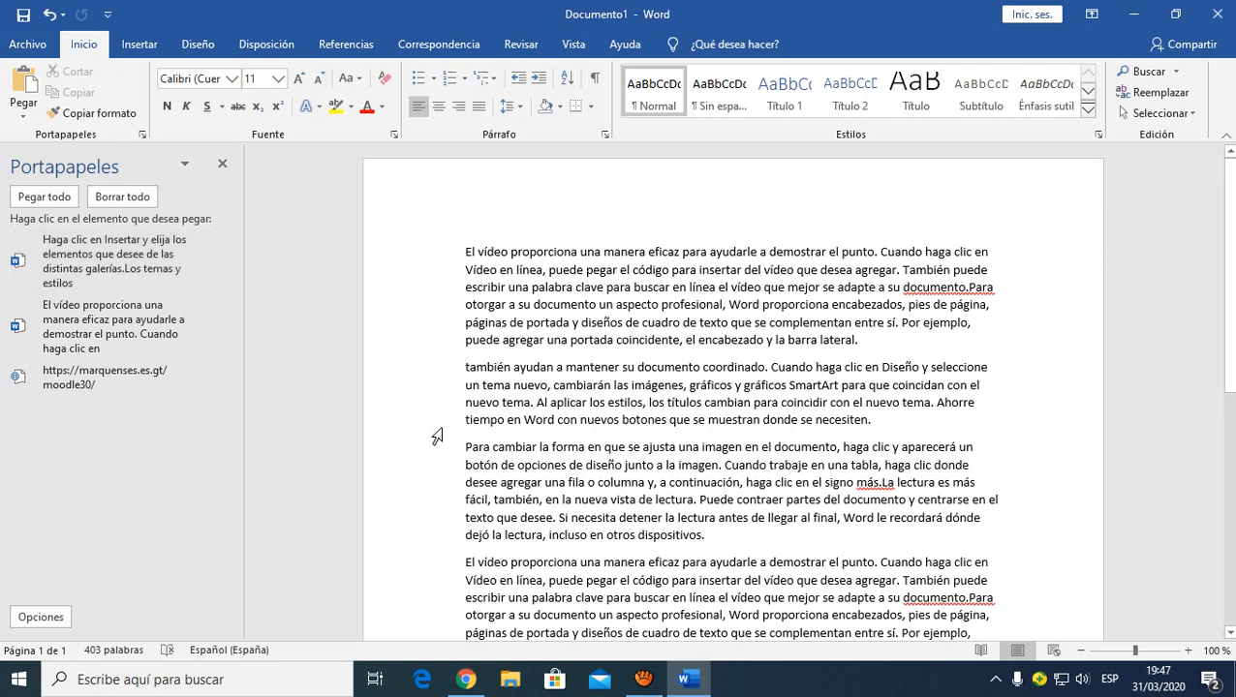
pyautogui.moveTo(465, 448); pyautogui.dragTo(964, 455)
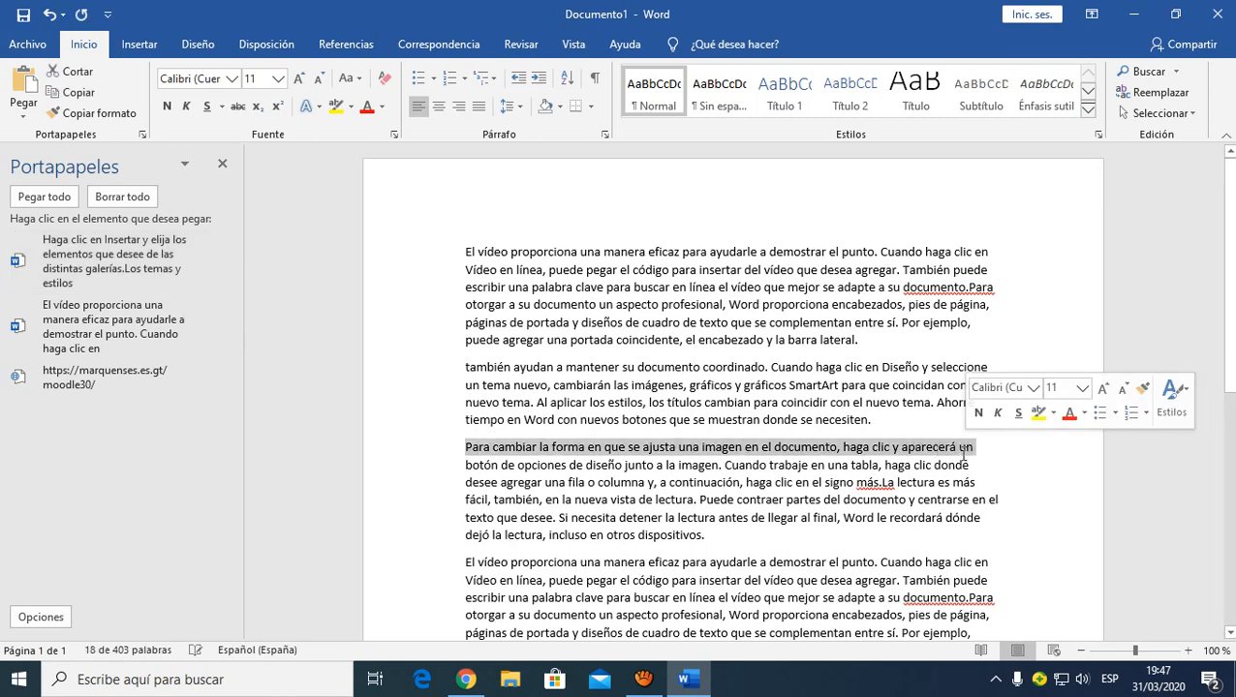
pyautogui.hotkey('ctrl', 'c')
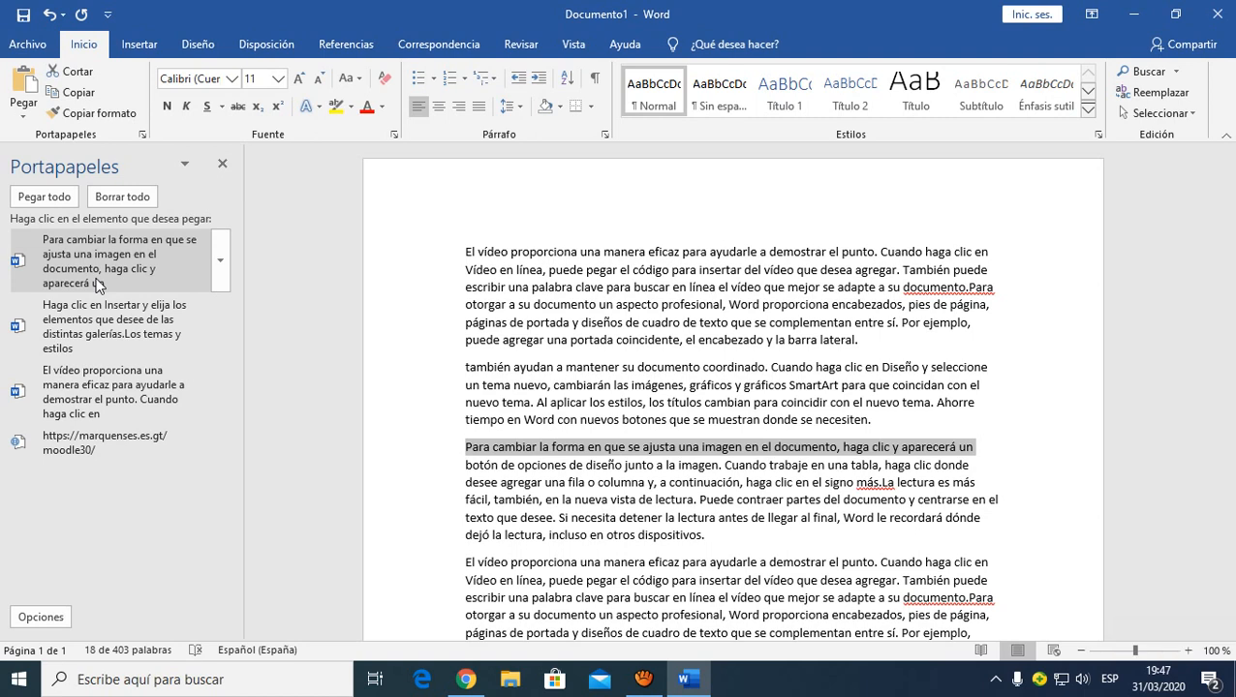
# After the last paragraph, paste clipboard items individually in this order: "Haga clic", "El vídeo", "Para cambiar", "Haga clic", "El vídeo", "Haga clic".
pyautogui.scroll(-5, 577, 474)
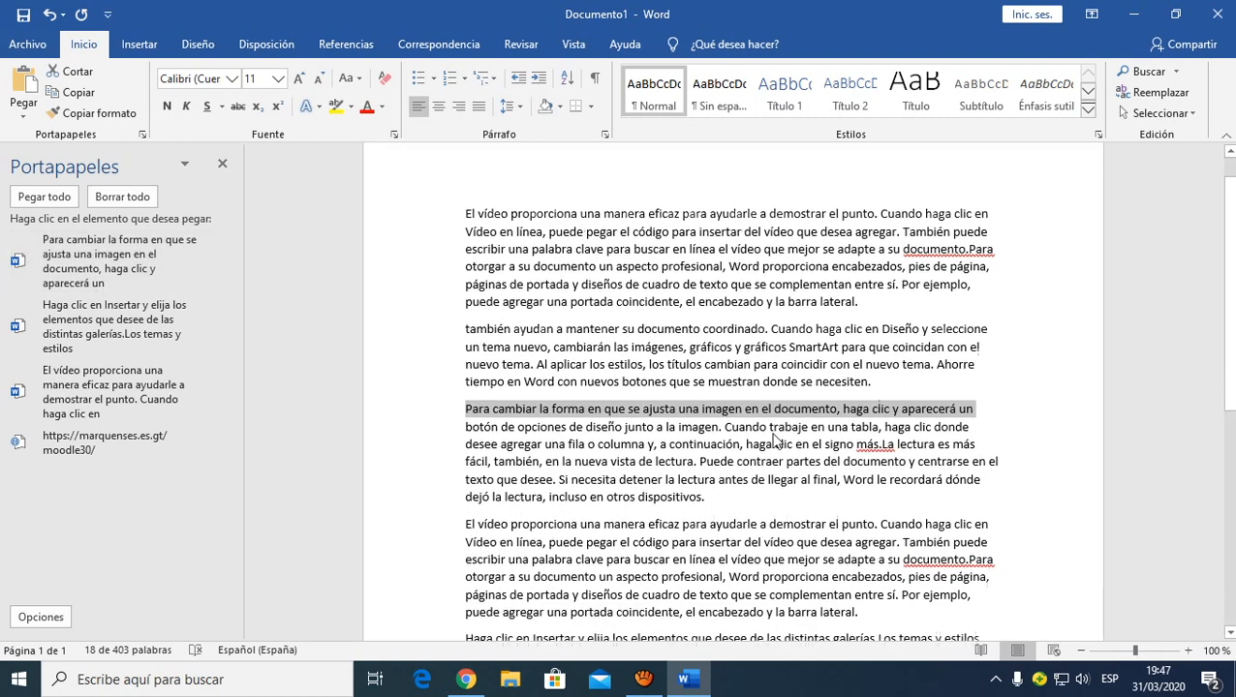
pyautogui.click(477, 509)
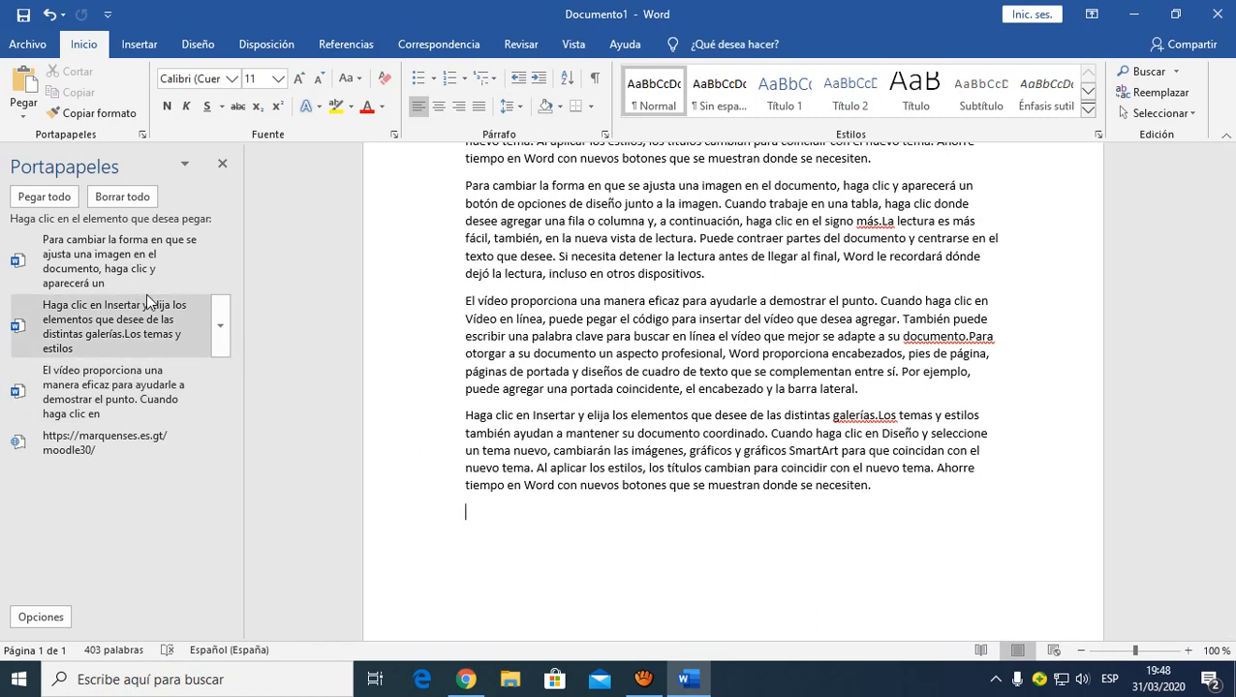
pyautogui.click(92, 338)
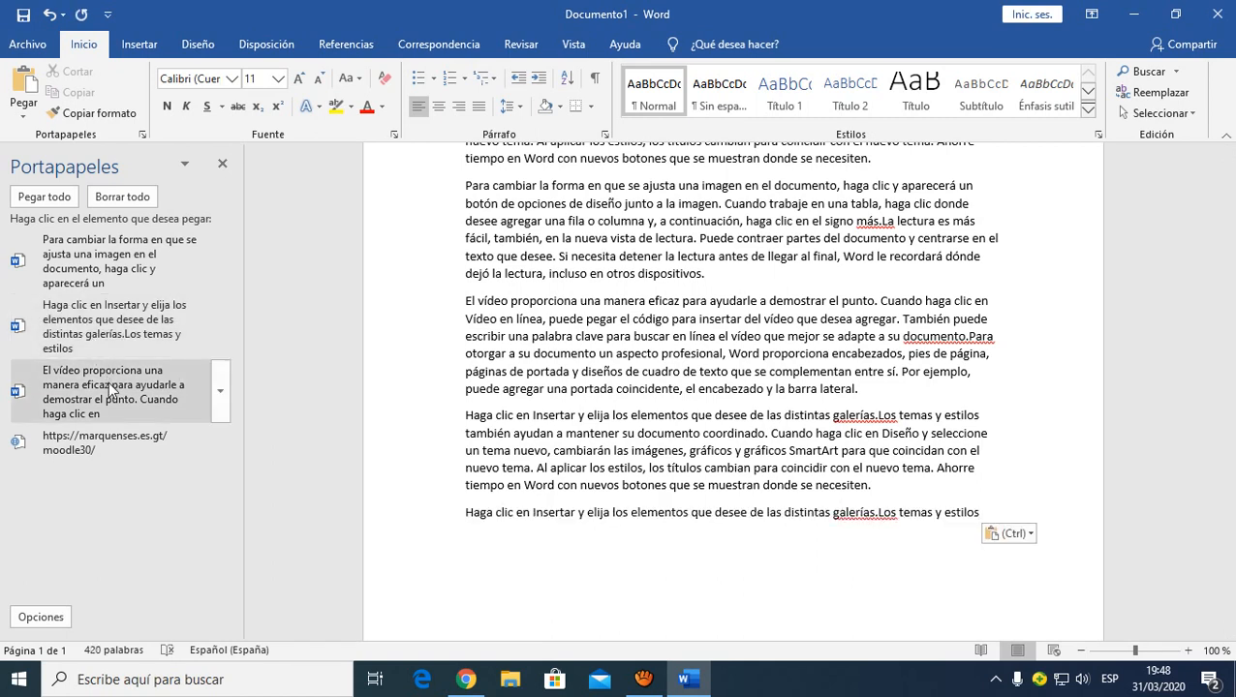
pyautogui.click(110, 385)
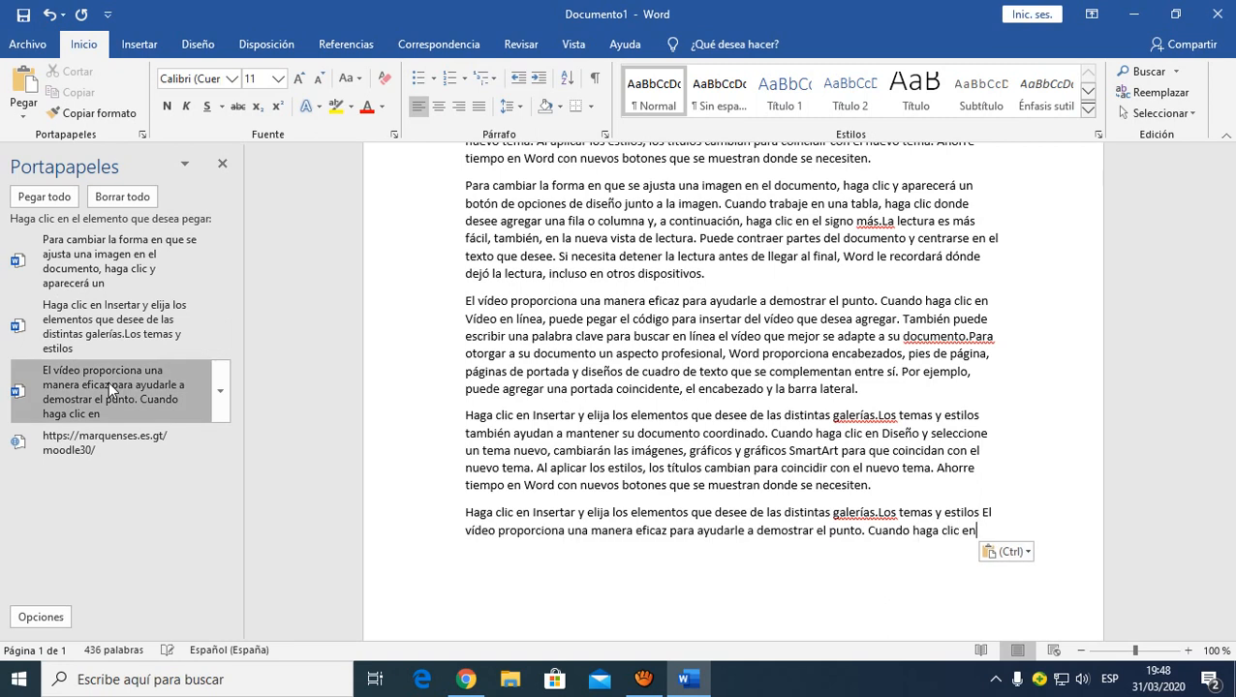
pyautogui.click(128, 281)
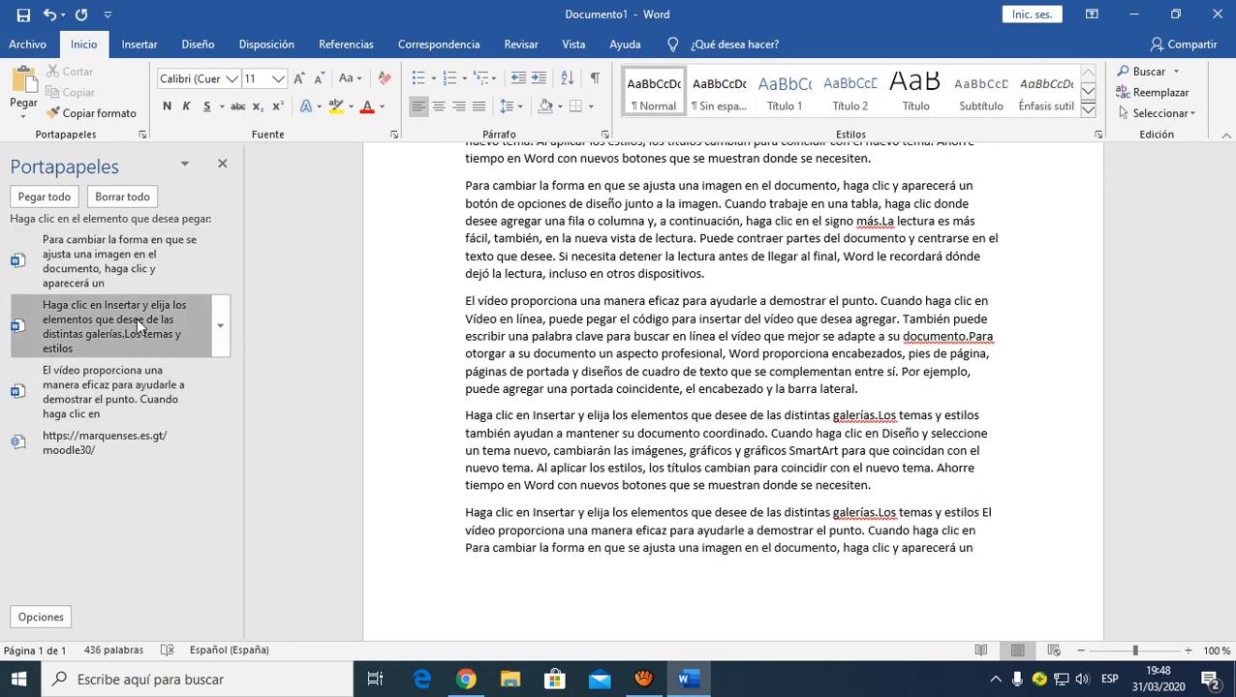
pyautogui.click(136, 326)
pyautogui.click(126, 392)
pyautogui.click(133, 335)
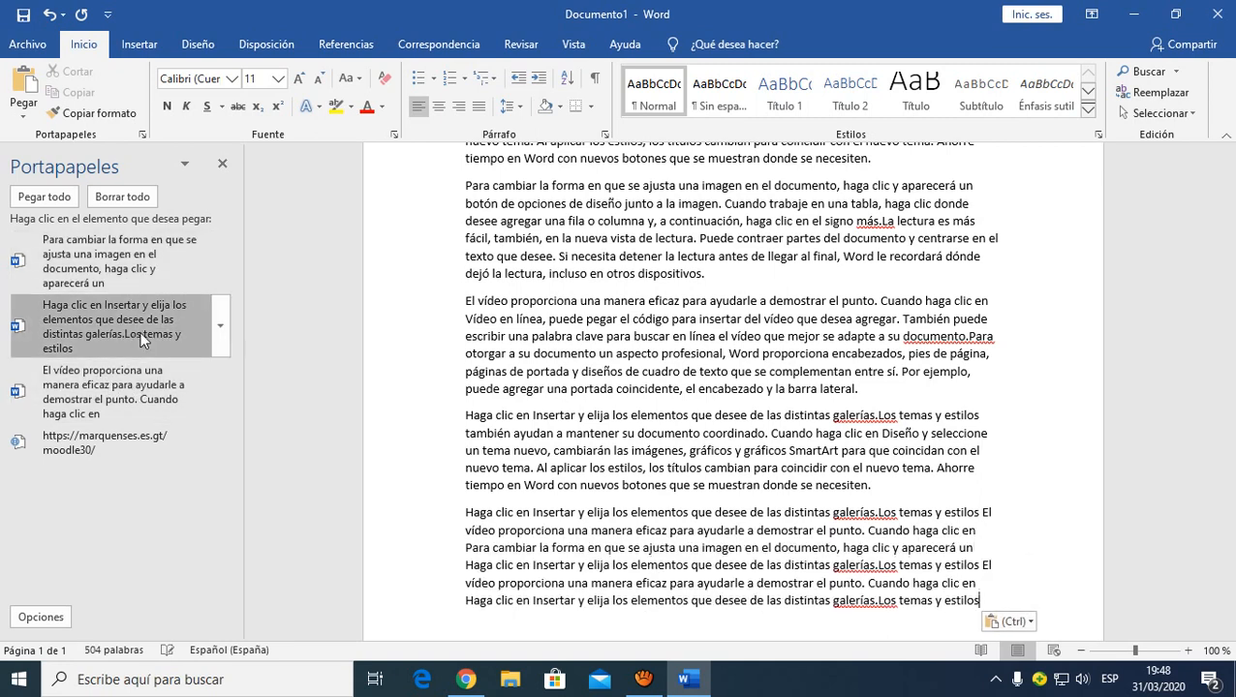
# Paste all collected clipboard items at once into a new paragraph at the document's end and empty the clipboard.
pyautogui.press('Return')
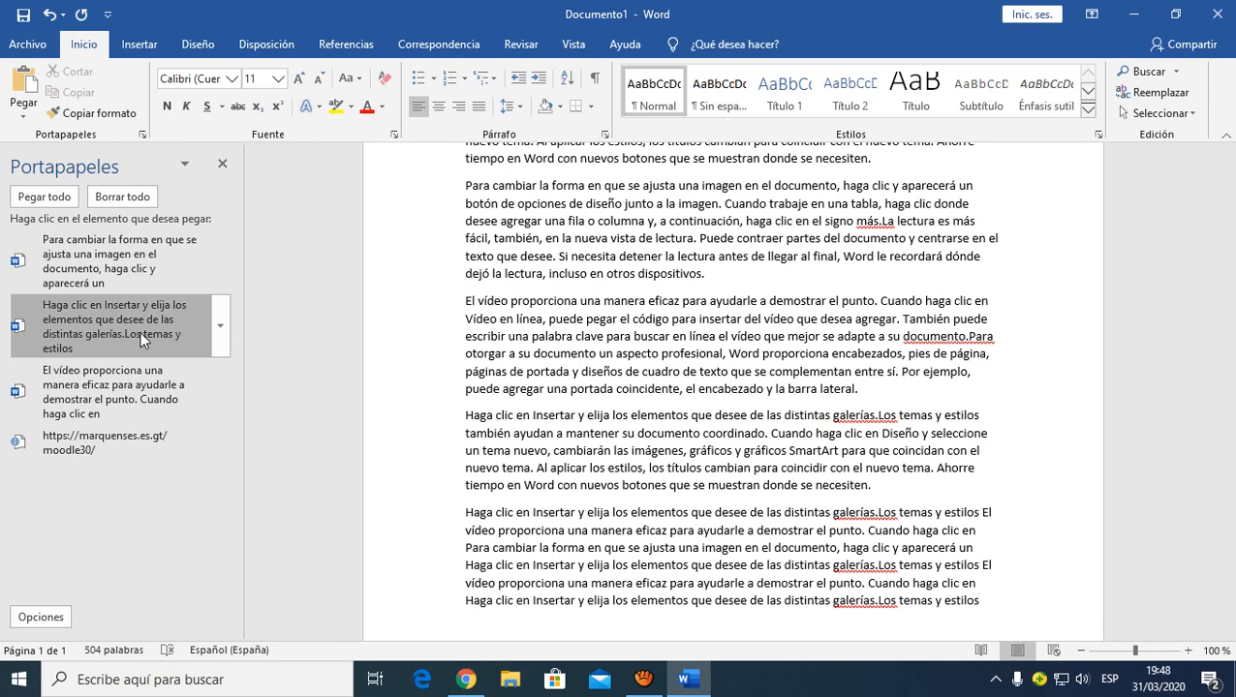
pyautogui.click(45, 196)
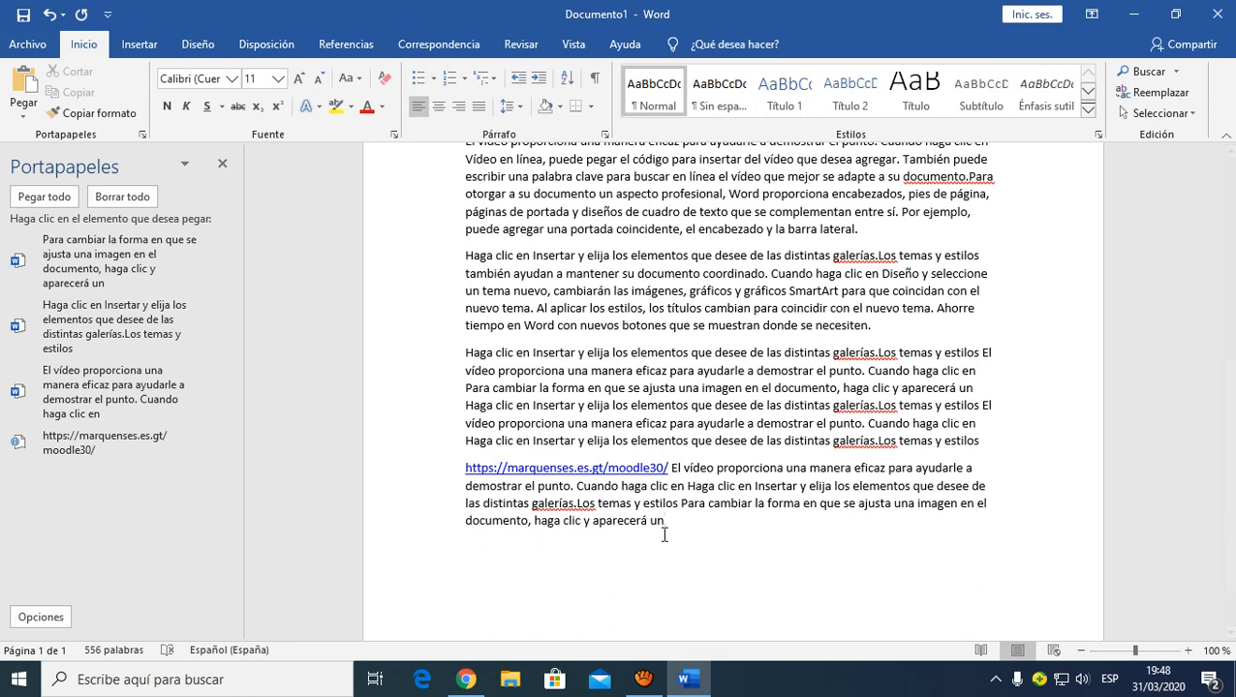
pyautogui.click(137, 204)
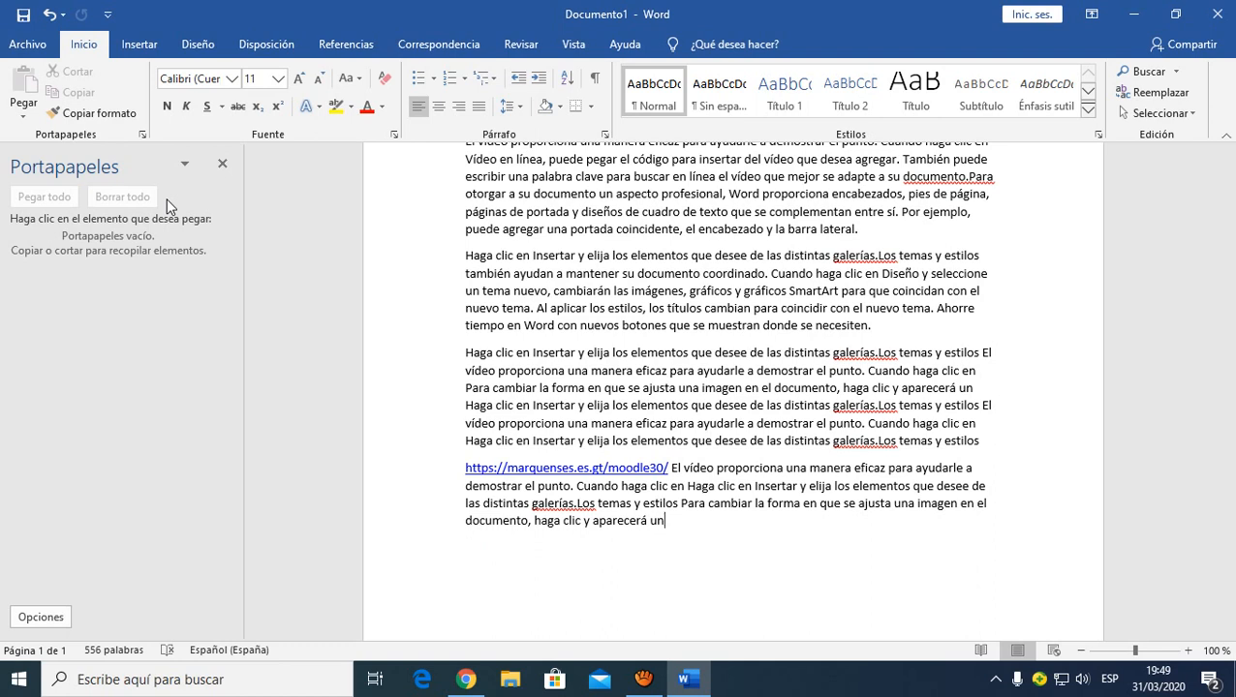
pyautogui.click(221, 164)
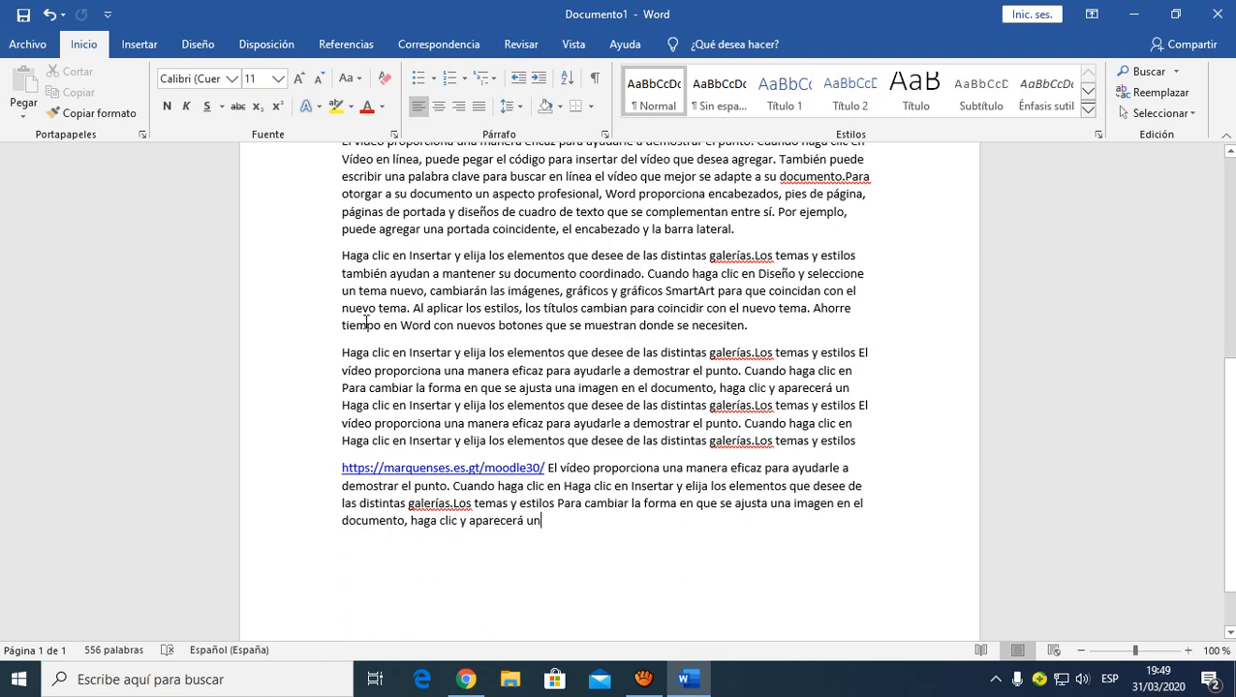
# Split the first paragraph after "El vídeo" so those words form their own line as a heading.
pyautogui.scroll(2, 473, 299)
pyautogui.scroll(6, 472, 298)
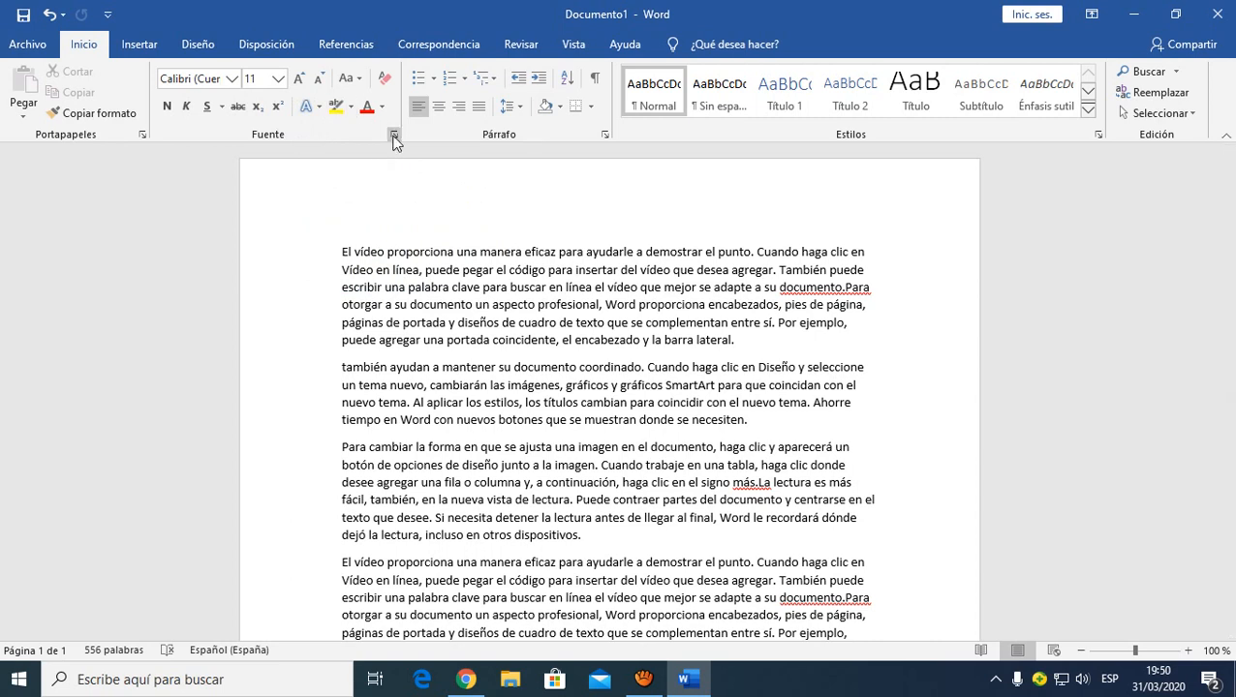
pyautogui.click(387, 253)
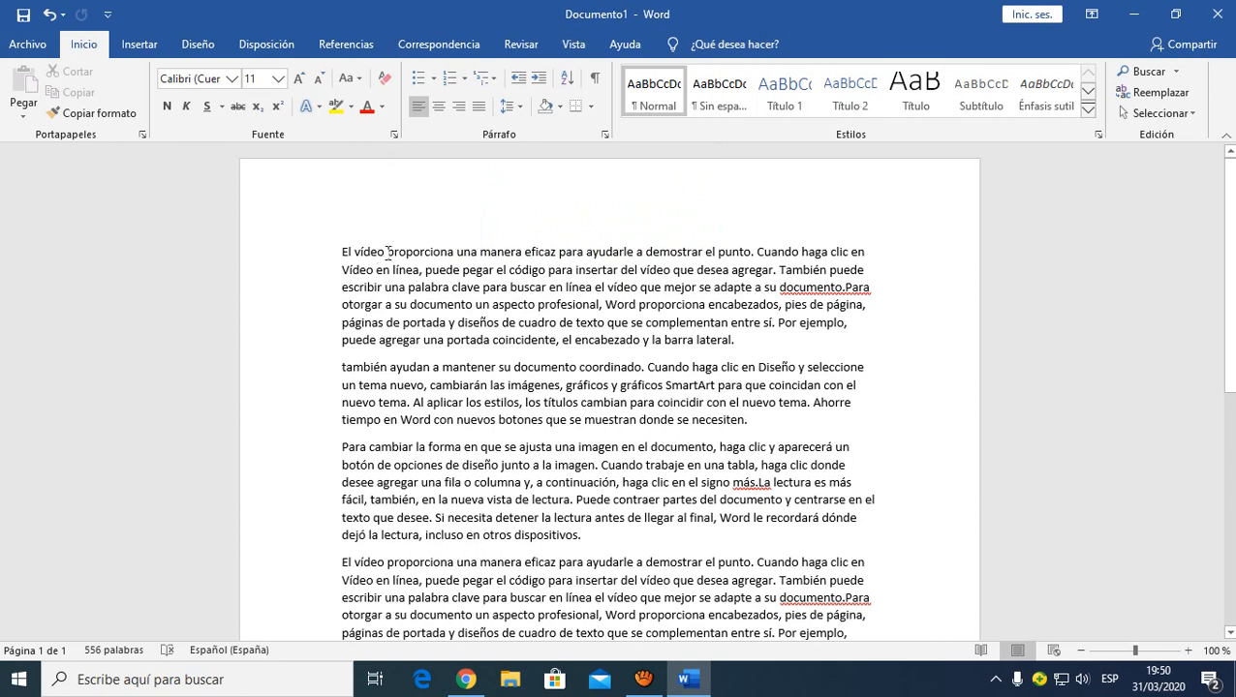
pyautogui.press('Return')
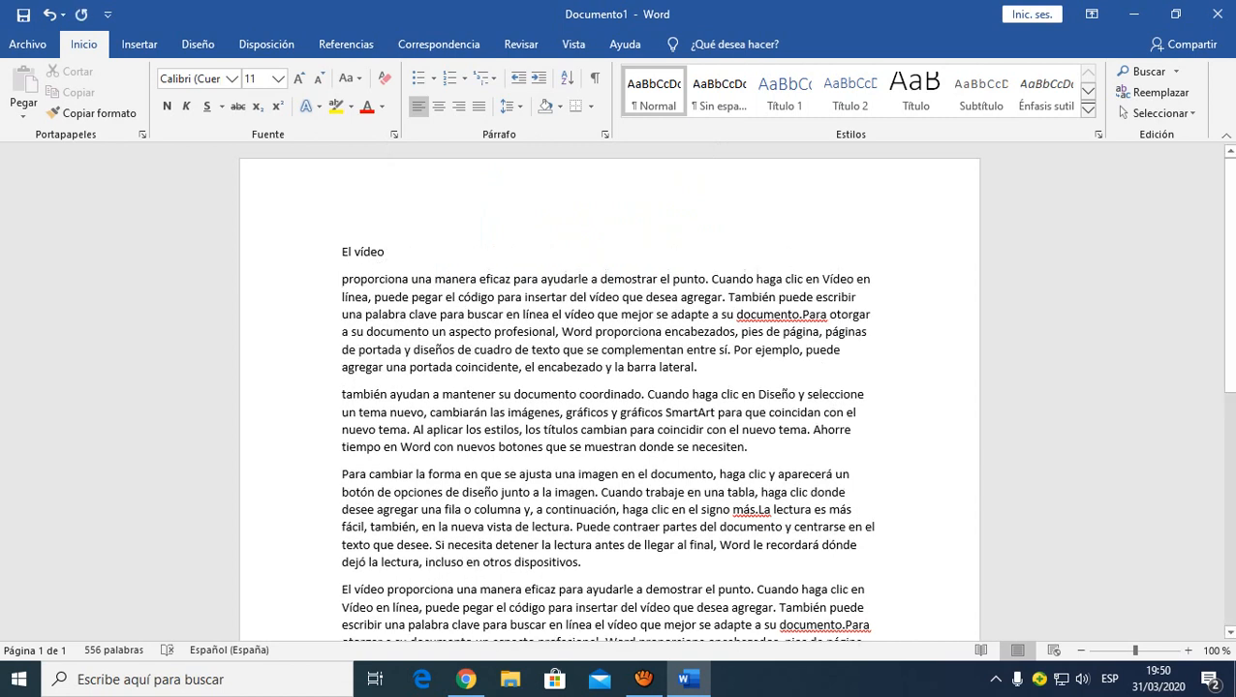
# Format the "El vídeo" heading with the Berlin Sans FB font at size 16.
pyautogui.moveTo(341, 252); pyautogui.dragTo(381, 250)
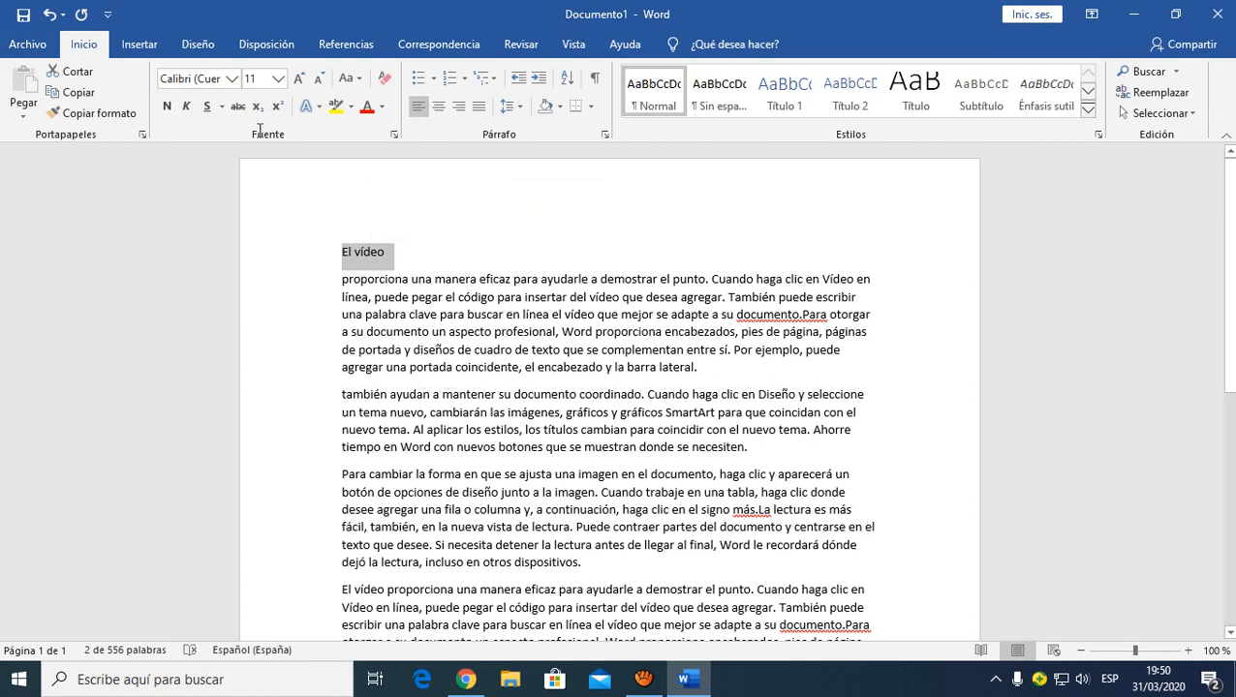
pyautogui.click(232, 79)
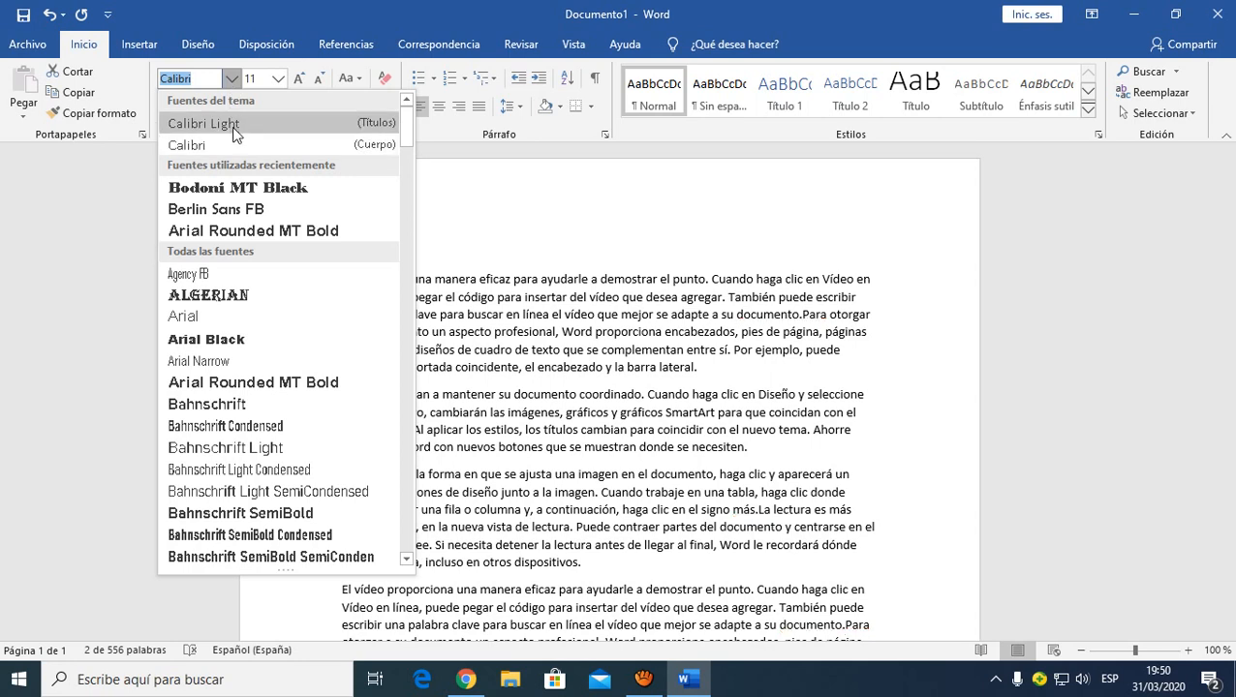
pyautogui.click(215, 210)
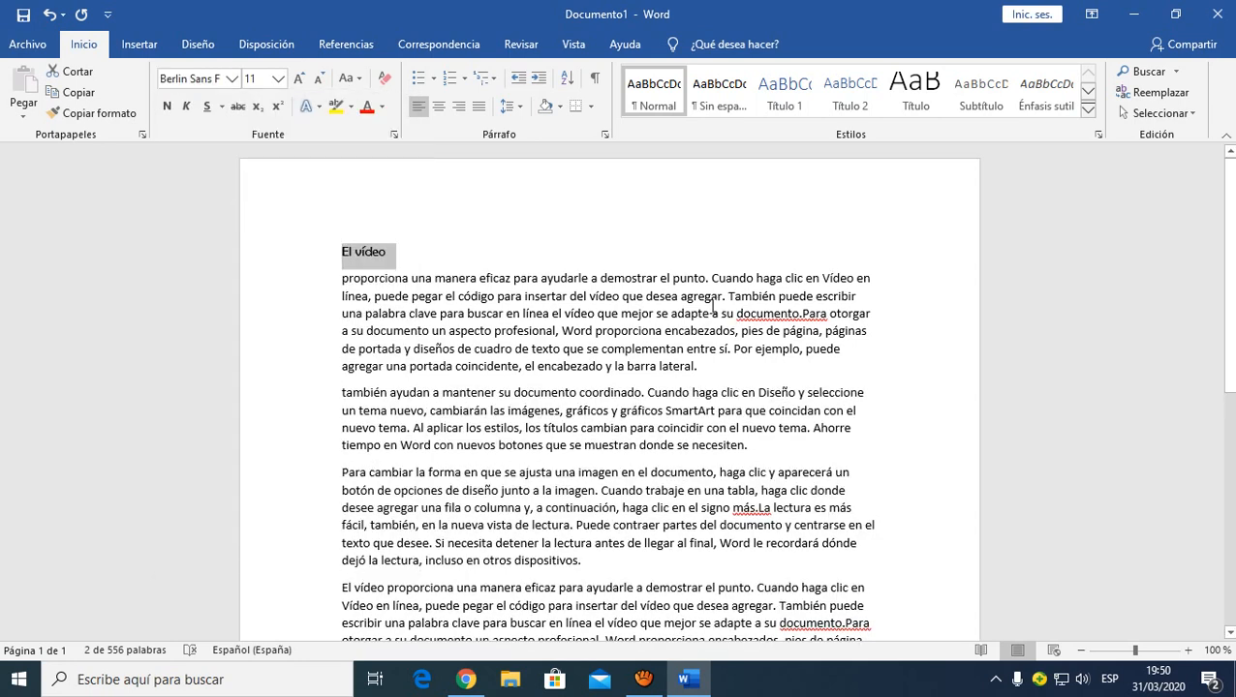
pyautogui.click(277, 79)
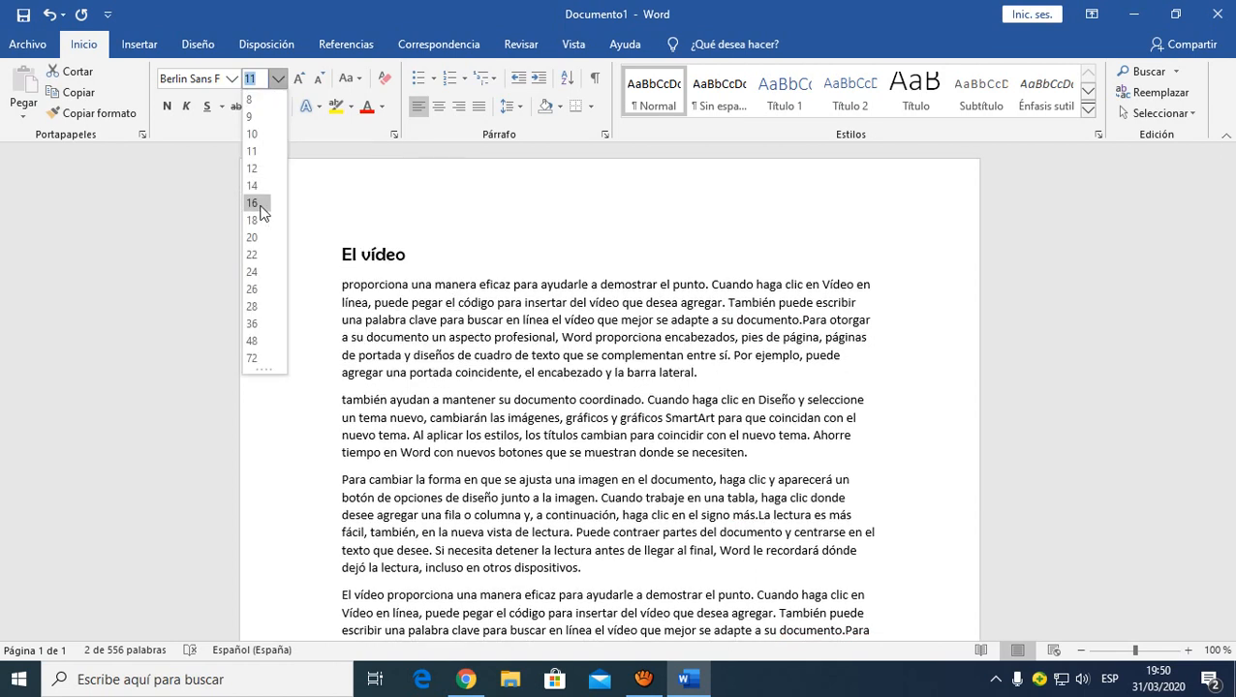
pyautogui.click(261, 212)
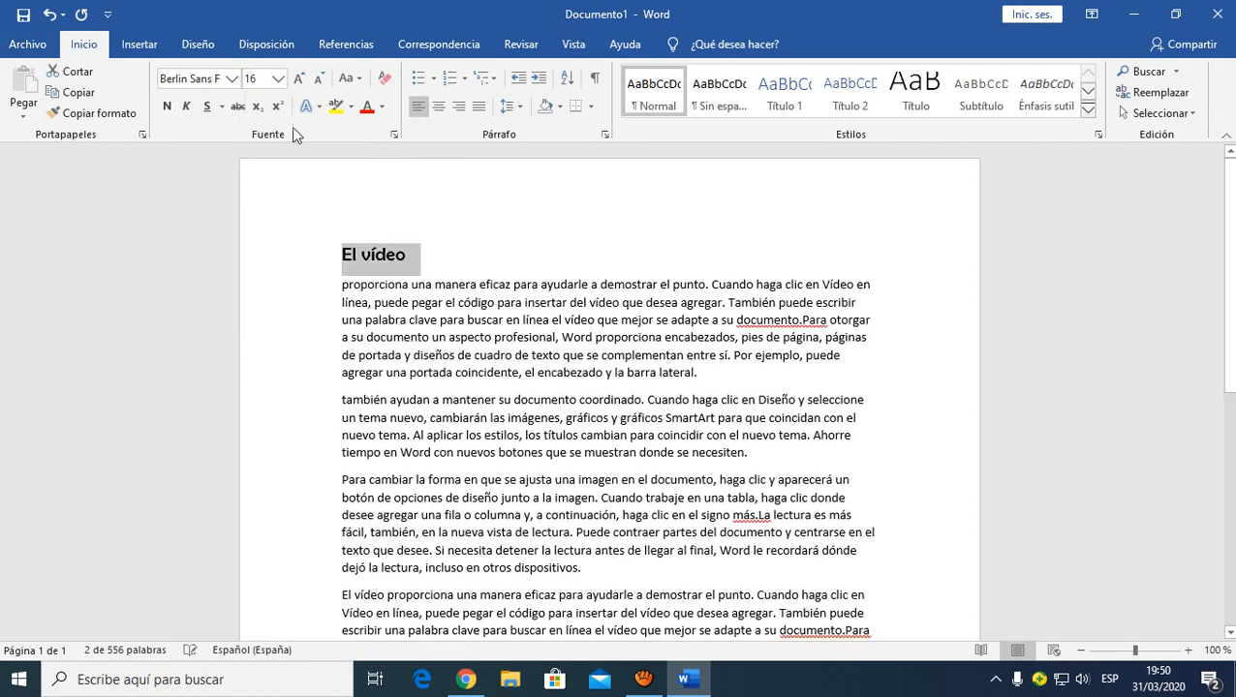
# Enlarge the "El vídeo" heading text in successive increments and reduce it back to size 28.
pyautogui.click(299, 78)
pyautogui.click(299, 79)
pyautogui.click(300, 78)
pyautogui.click(299, 78)
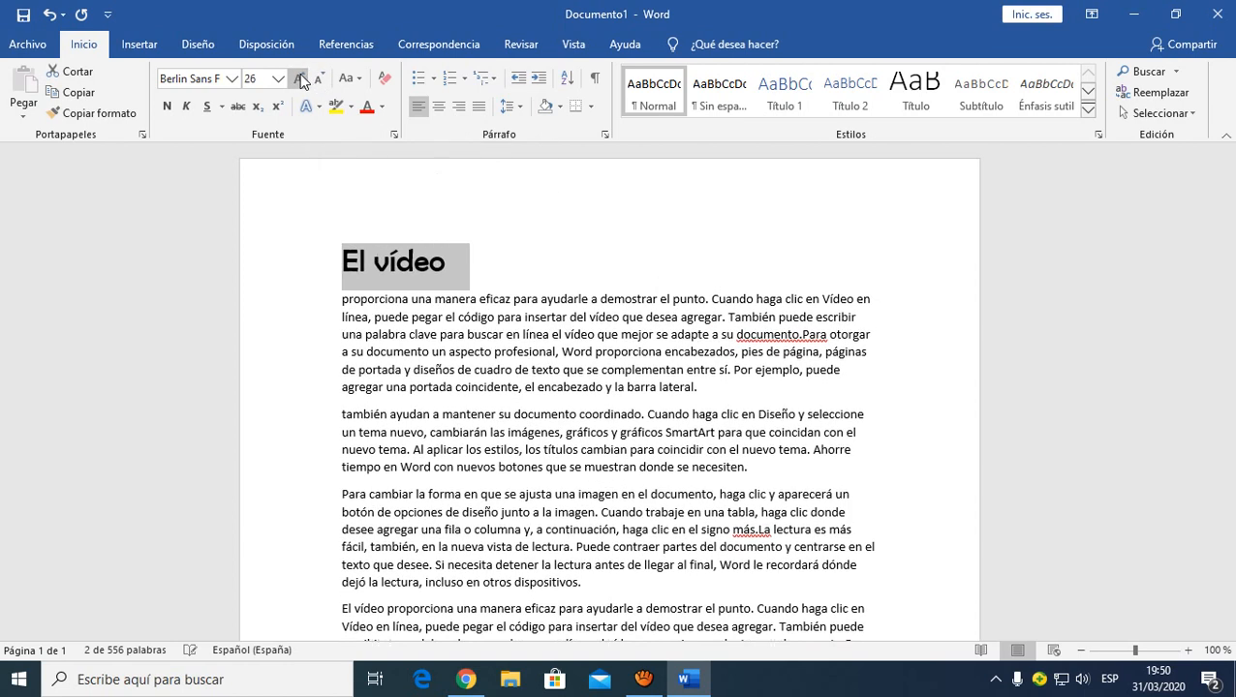
pyautogui.click(302, 81)
pyautogui.click(302, 80)
pyautogui.click(302, 80)
pyautogui.click(321, 83)
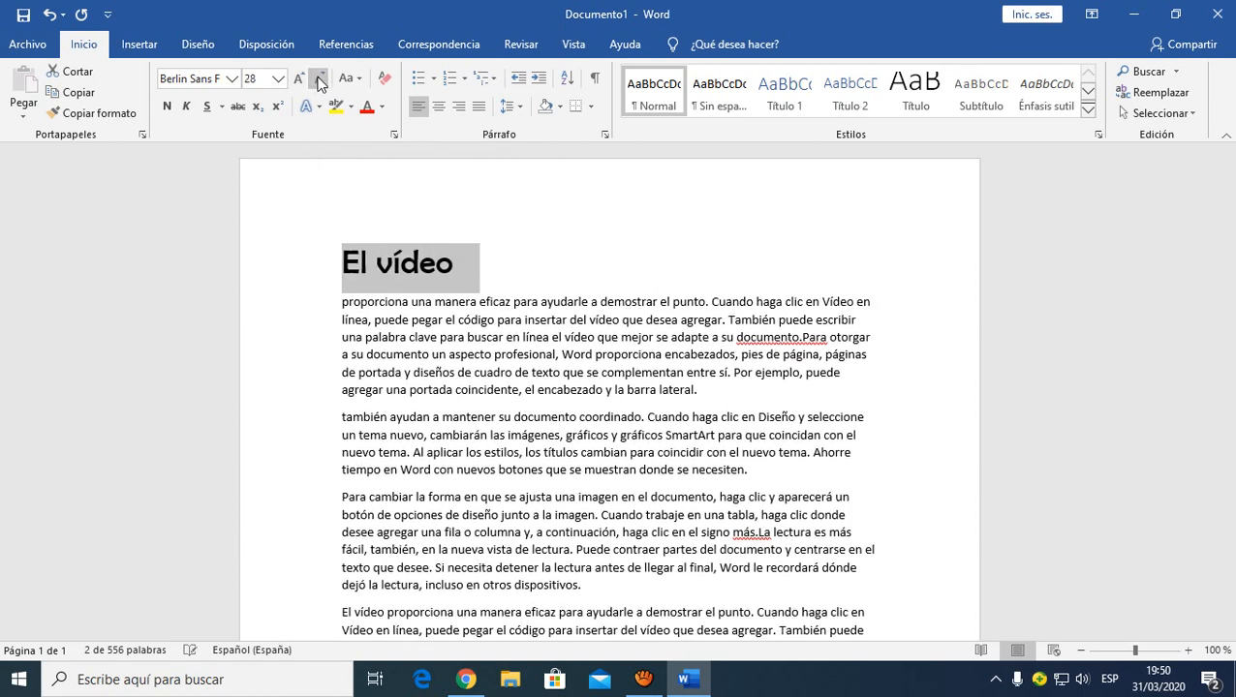
# Enlarge the "El vídeo" heading to size 36 and convert it to uppercase.
pyautogui.click(301, 80)
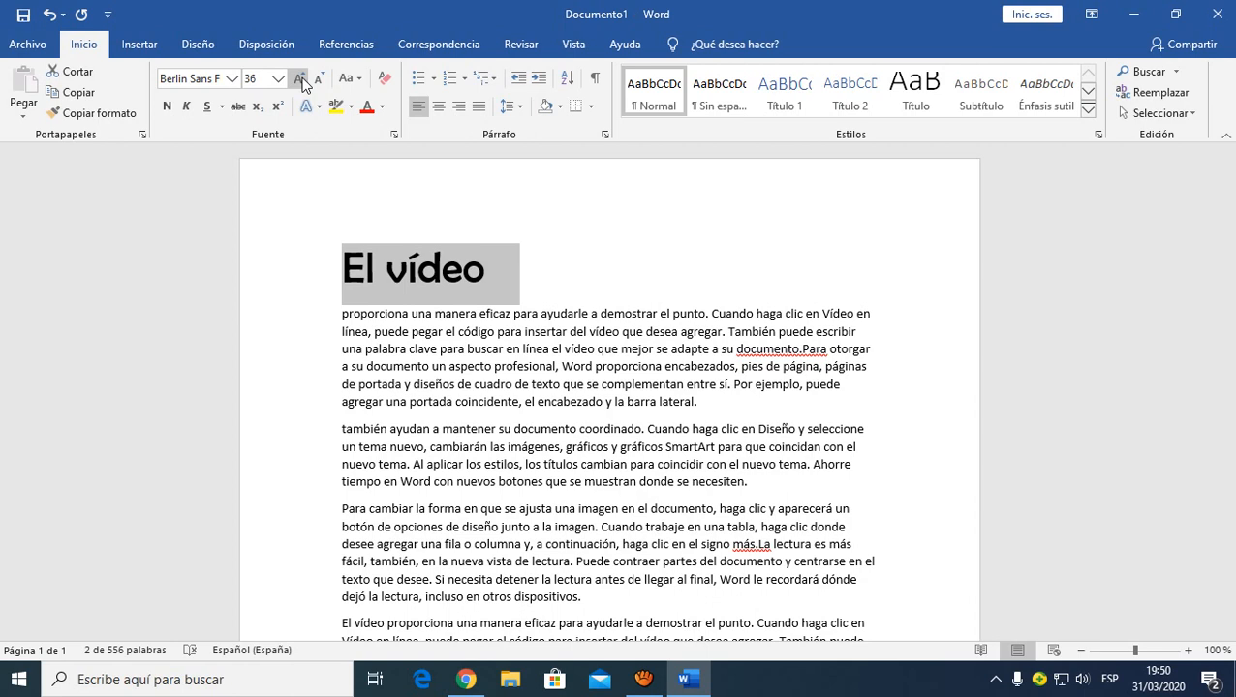
pyautogui.click(356, 85)
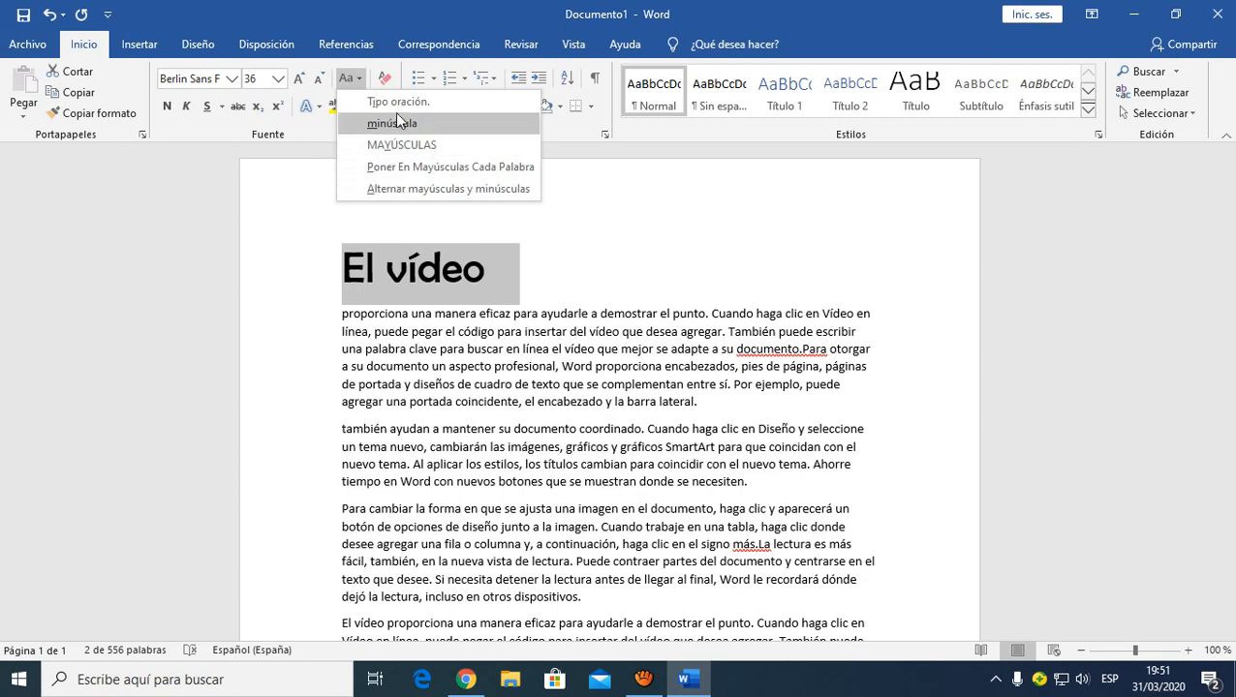
pyautogui.click(427, 150)
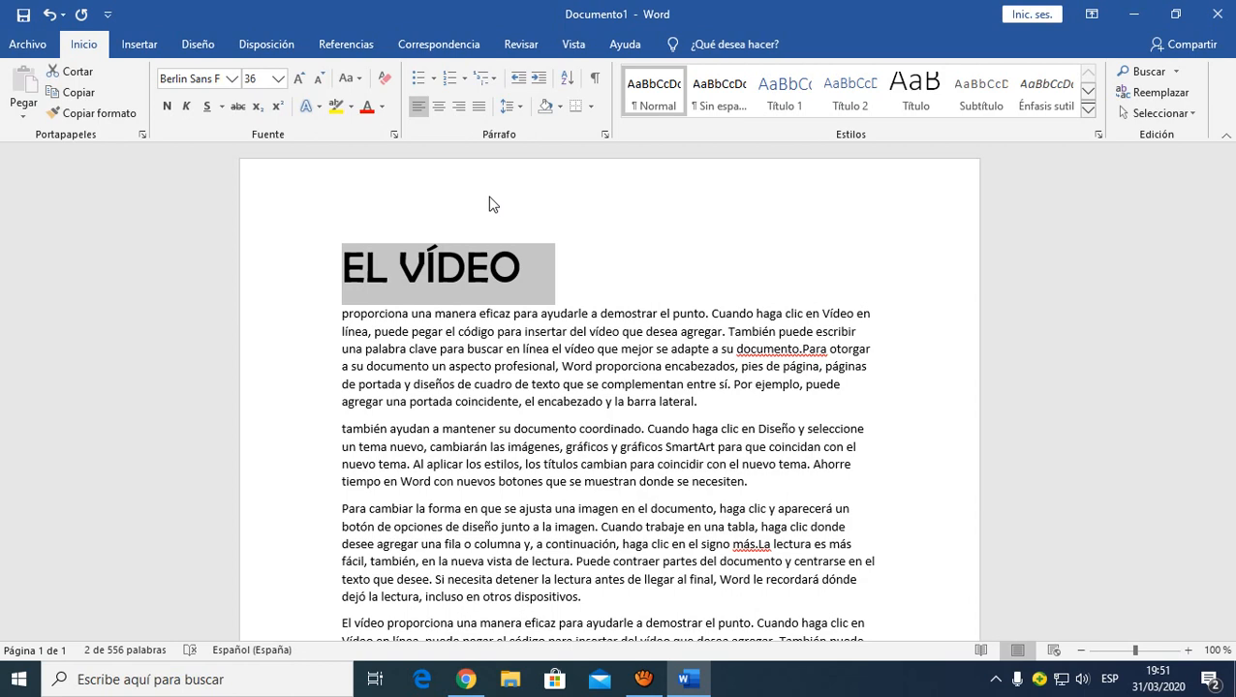
# Clear all formatting from the "EL VÍDEO" heading and undo the clearing.
pyautogui.click(384, 82)
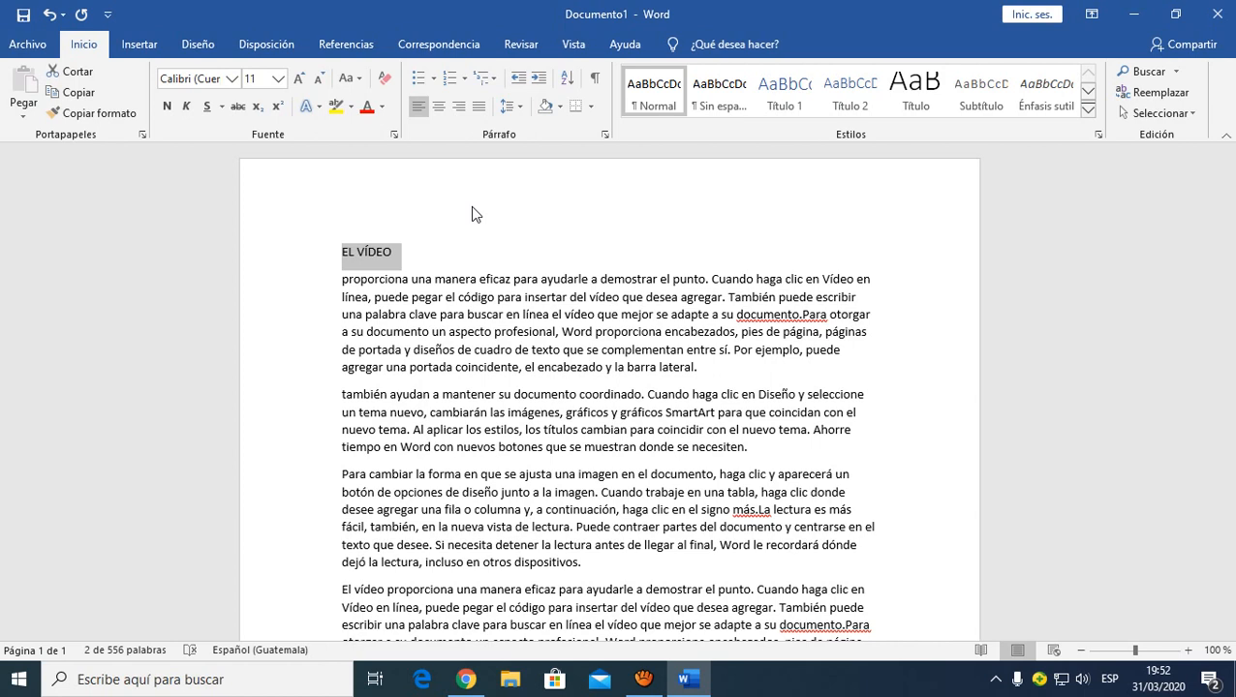
pyautogui.click(47, 15)
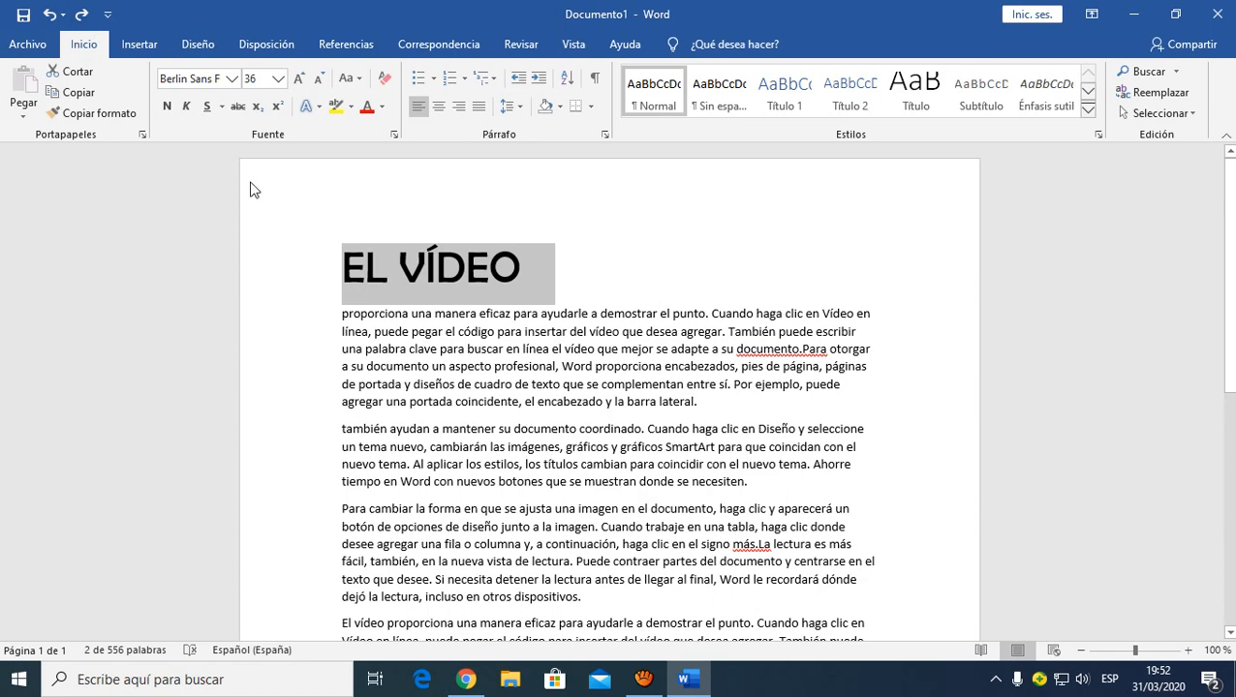
# Try bold and italic on the "EL VÍDEO" heading, switching each one off again.
pyautogui.click(164, 110)
pyautogui.click(164, 110)
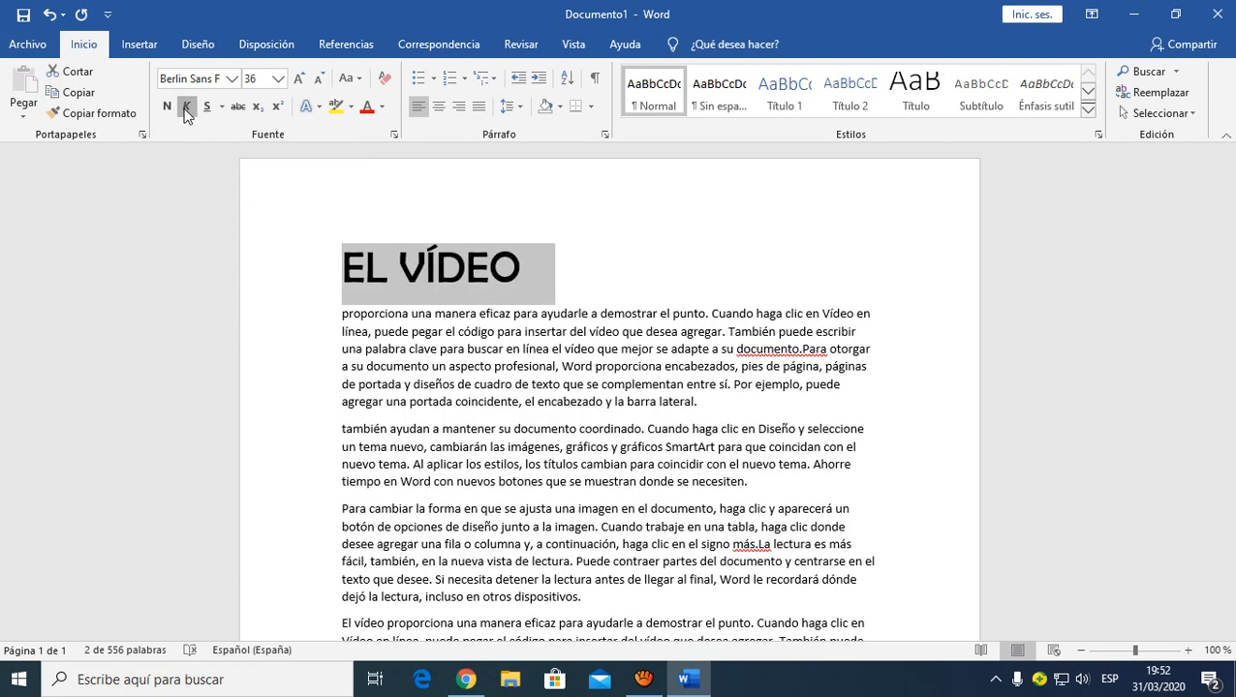
pyautogui.click(186, 108)
pyautogui.click(186, 109)
pyautogui.click(187, 109)
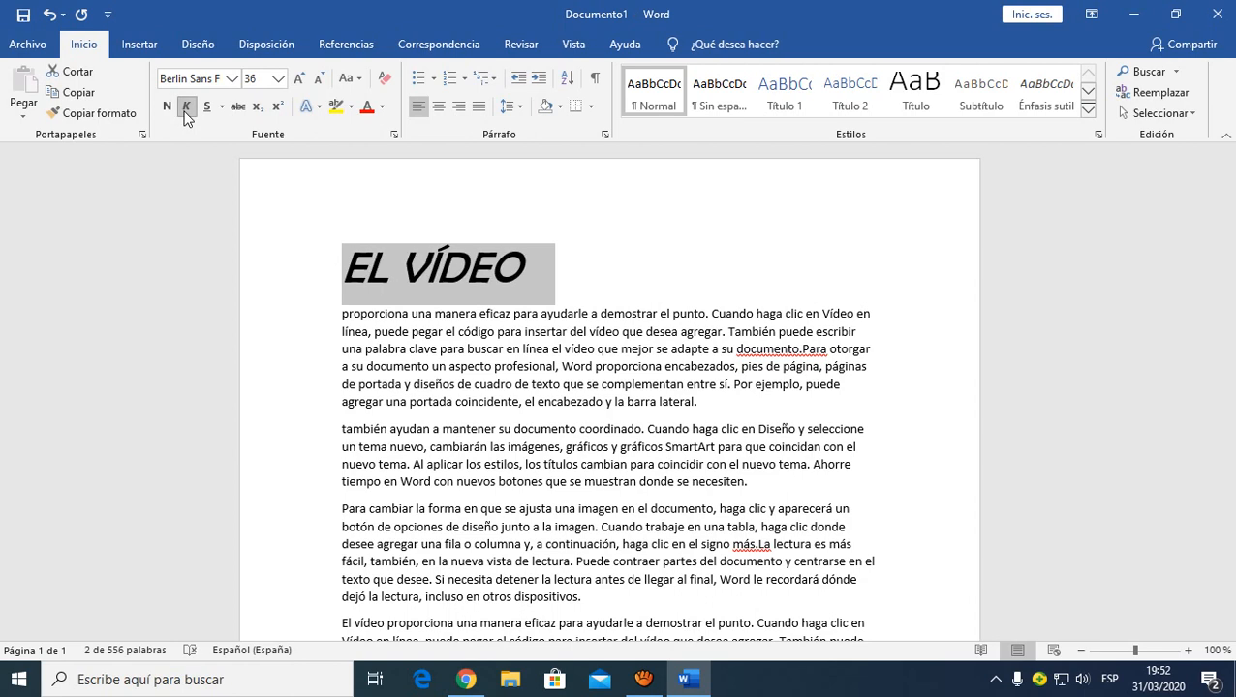
pyautogui.click(186, 110)
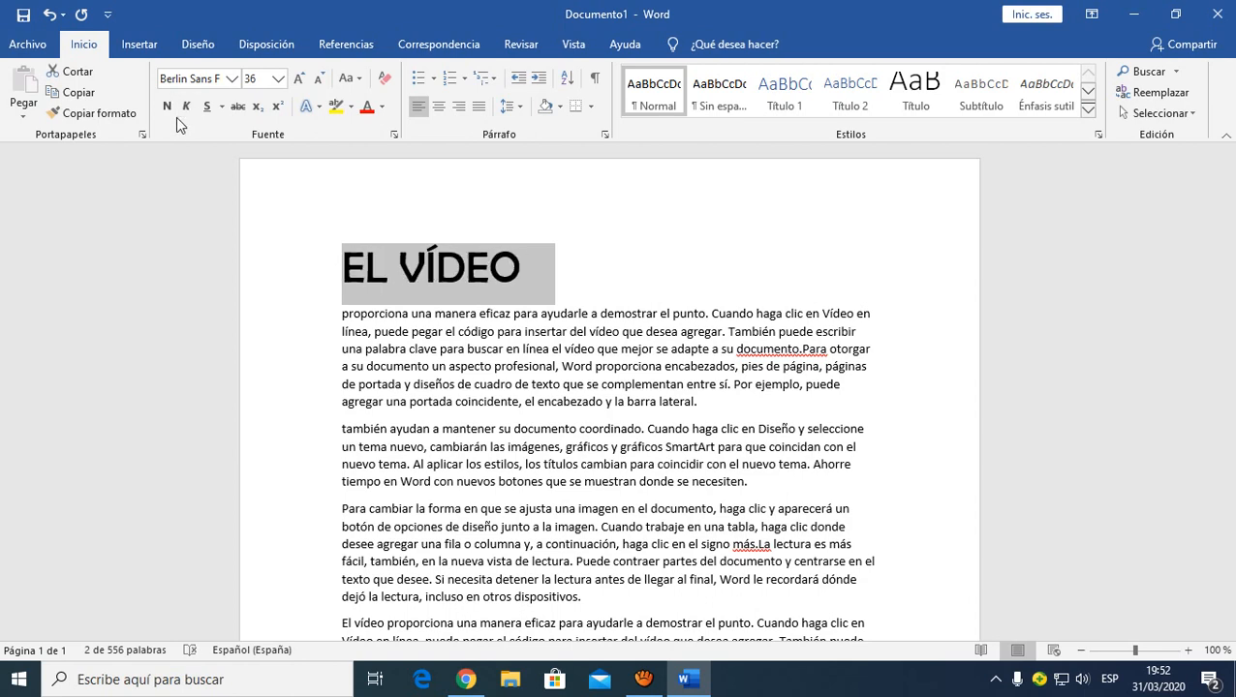
# Underline the "EL VÍDEO" heading with the dash-dot line style.
pyautogui.click(207, 106)
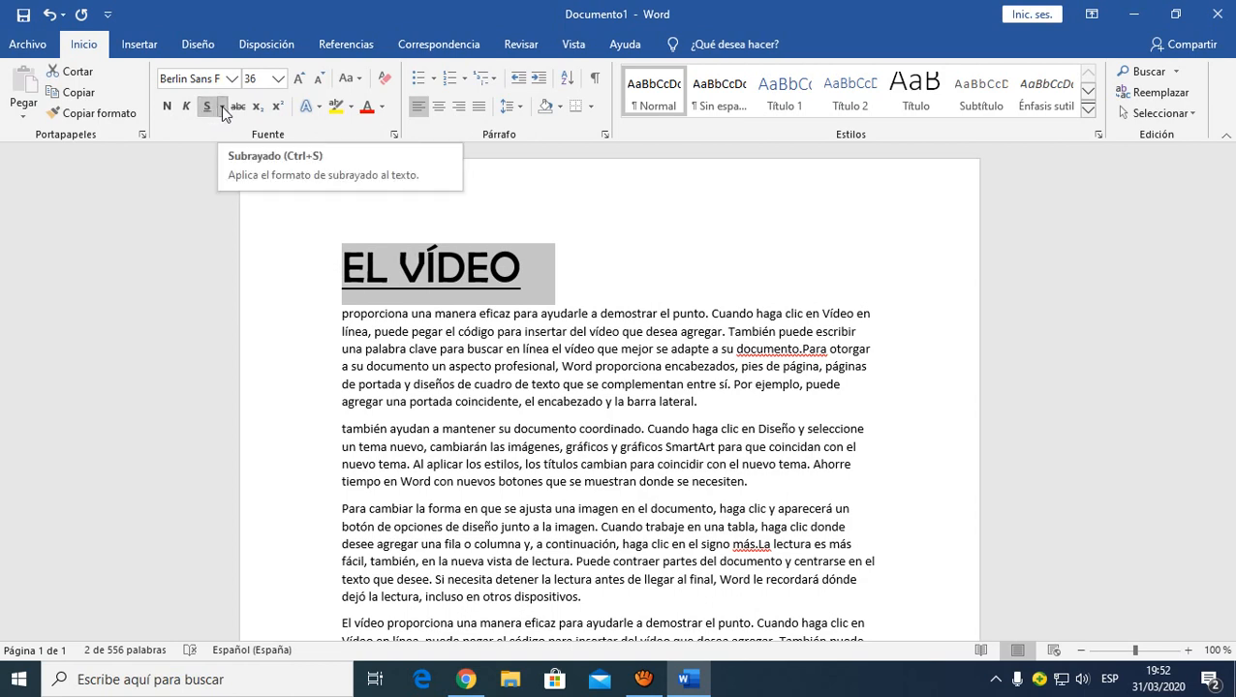
pyautogui.click(221, 107)
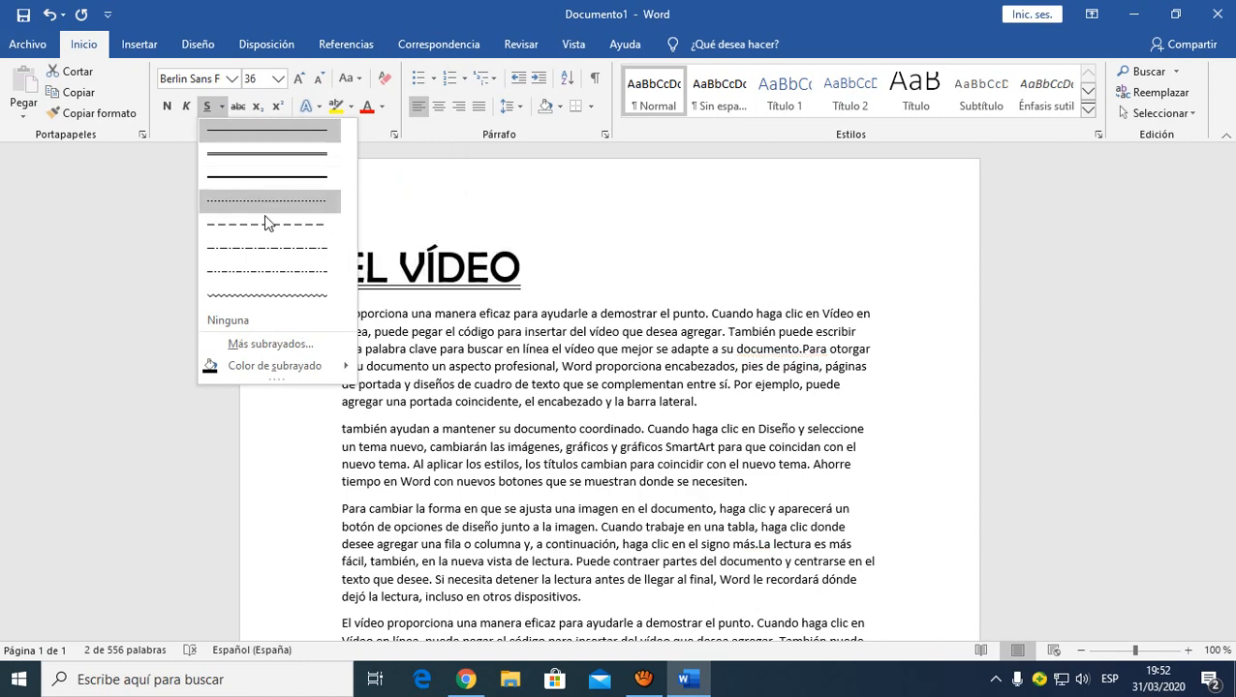
pyautogui.click(264, 250)
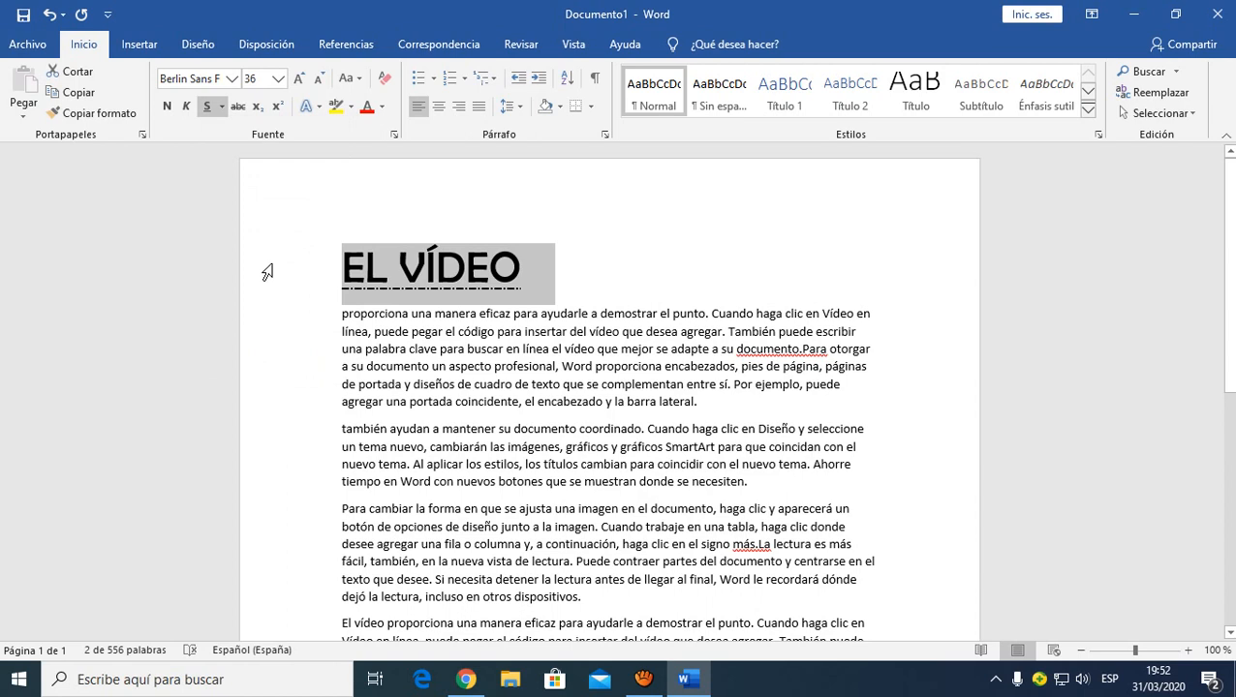
# Try strikethrough on the "EL VÍDEO" heading and remove it again.
pyautogui.click(241, 110)
pyautogui.click(241, 110)
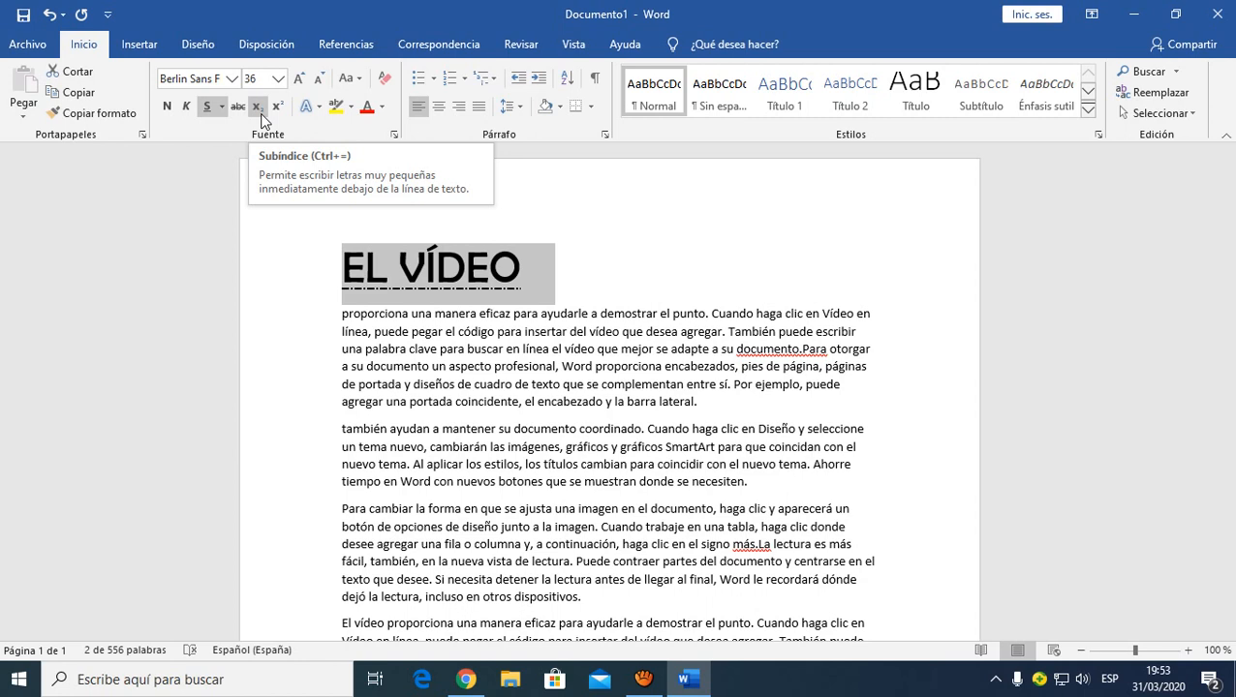
# Add a 2 at the end of the heading, try it as subscript and superscript, and delete it.
pyautogui.click(776, 272)
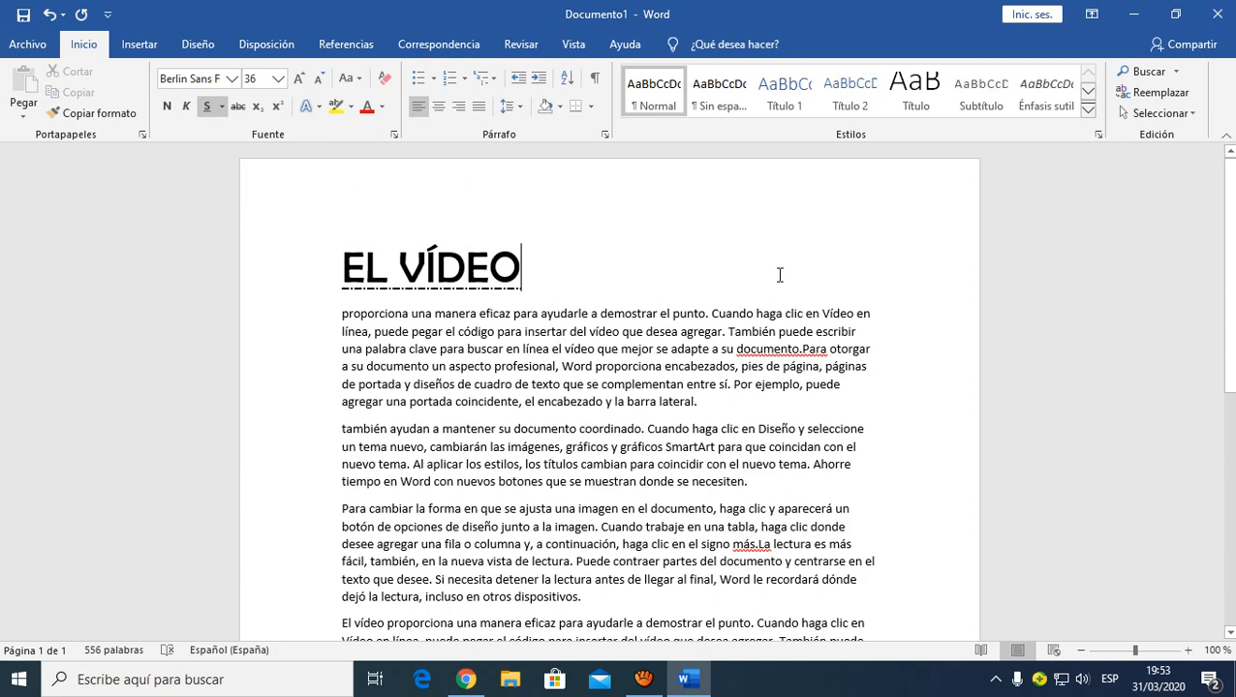
pyautogui.write('2')
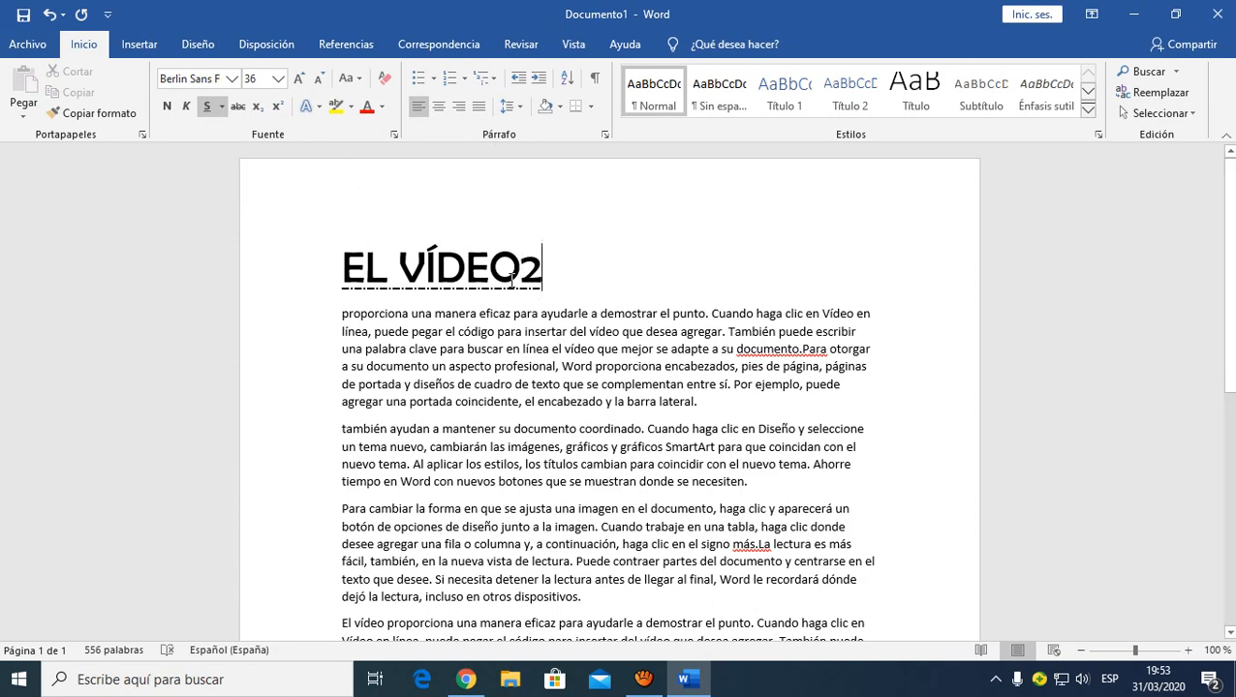
pyautogui.moveTo(552, 271); pyautogui.dragTo(521, 274)
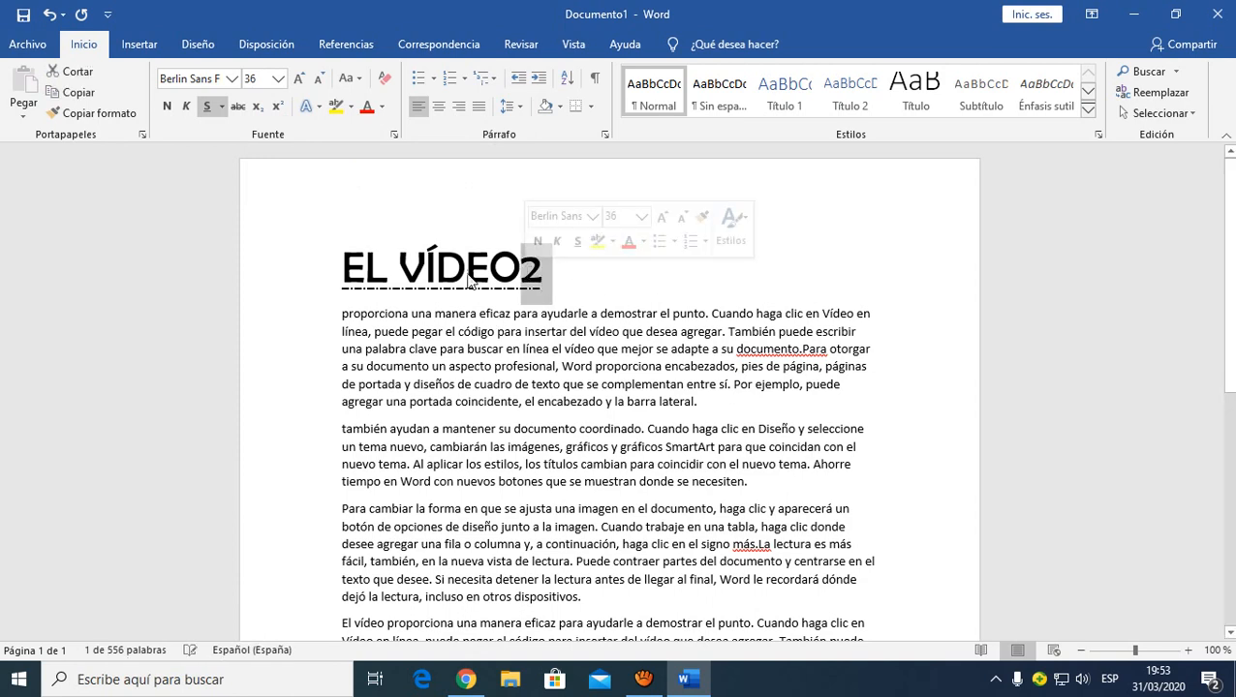
pyautogui.click(257, 108)
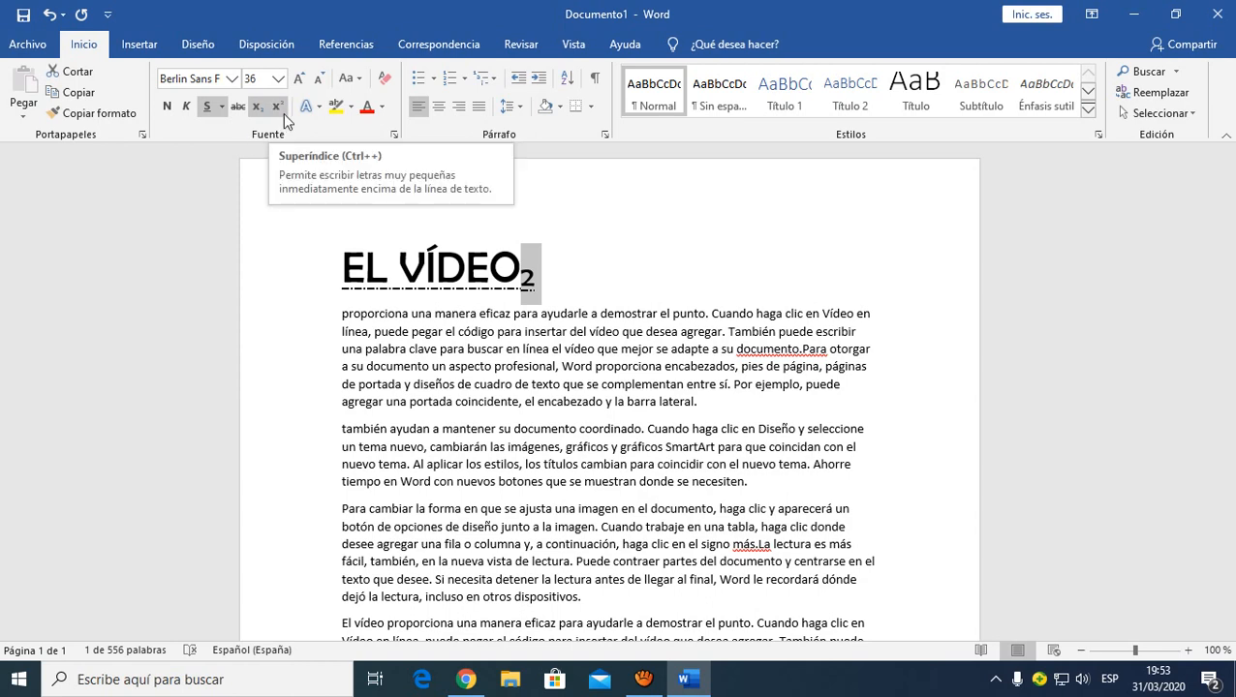
pyautogui.click(277, 107)
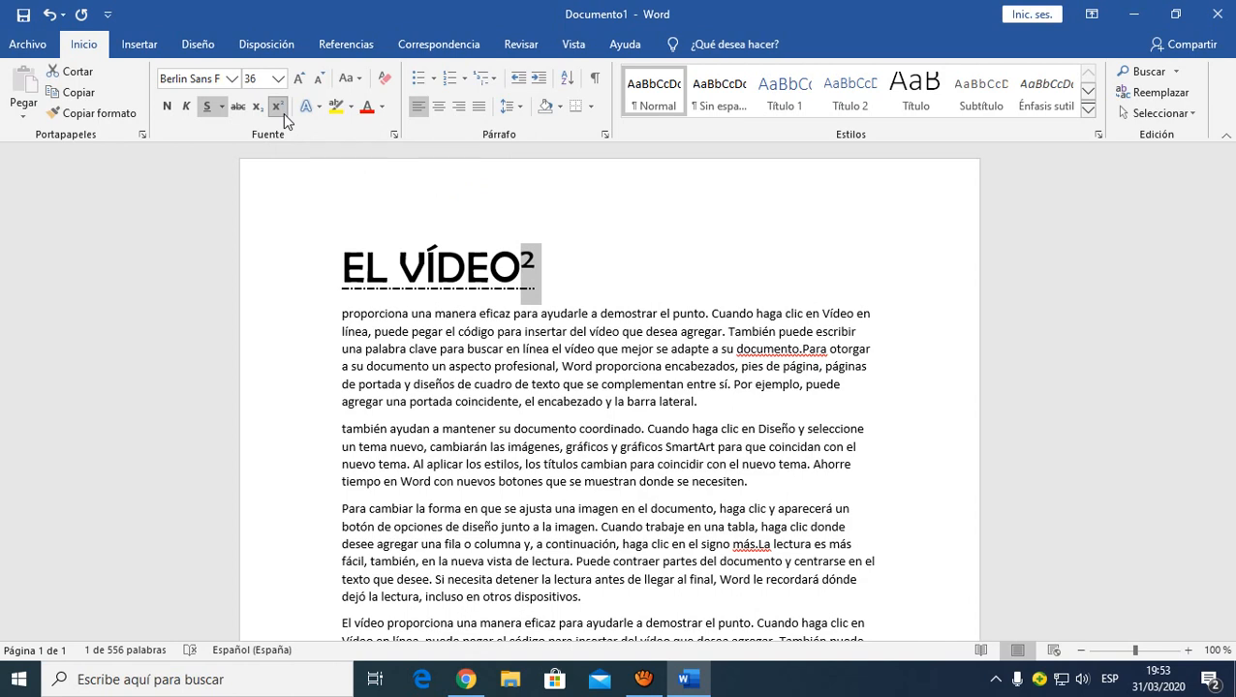
pyautogui.click(283, 114)
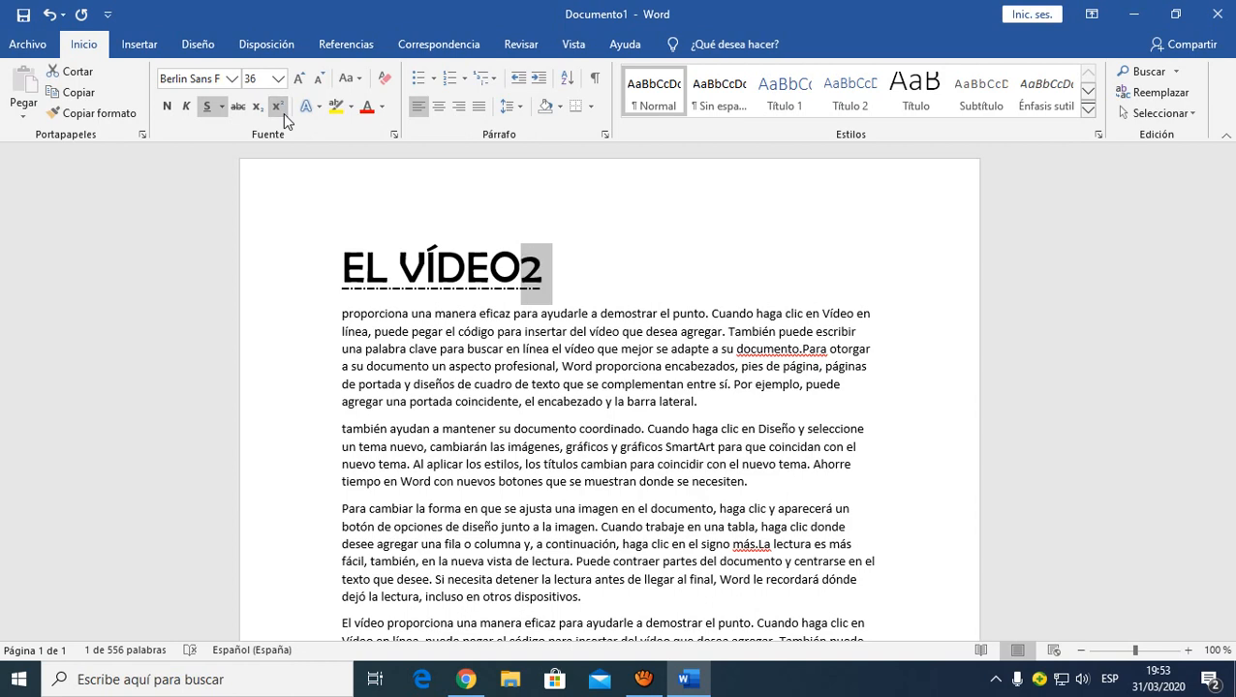
pyautogui.press('BackSpace')
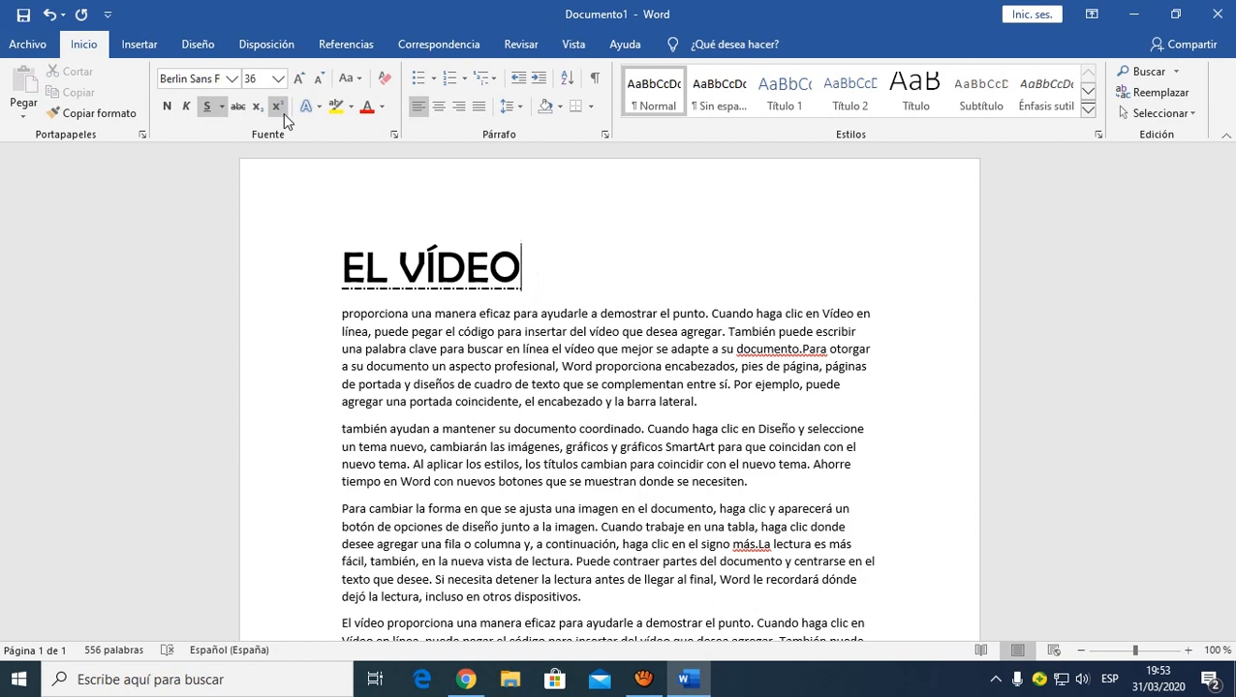
# Apply the blue gradient text effect with reflection to the whole "EL VÍDEO" heading.
pyautogui.moveTo(521, 271); pyautogui.dragTo(344, 274)
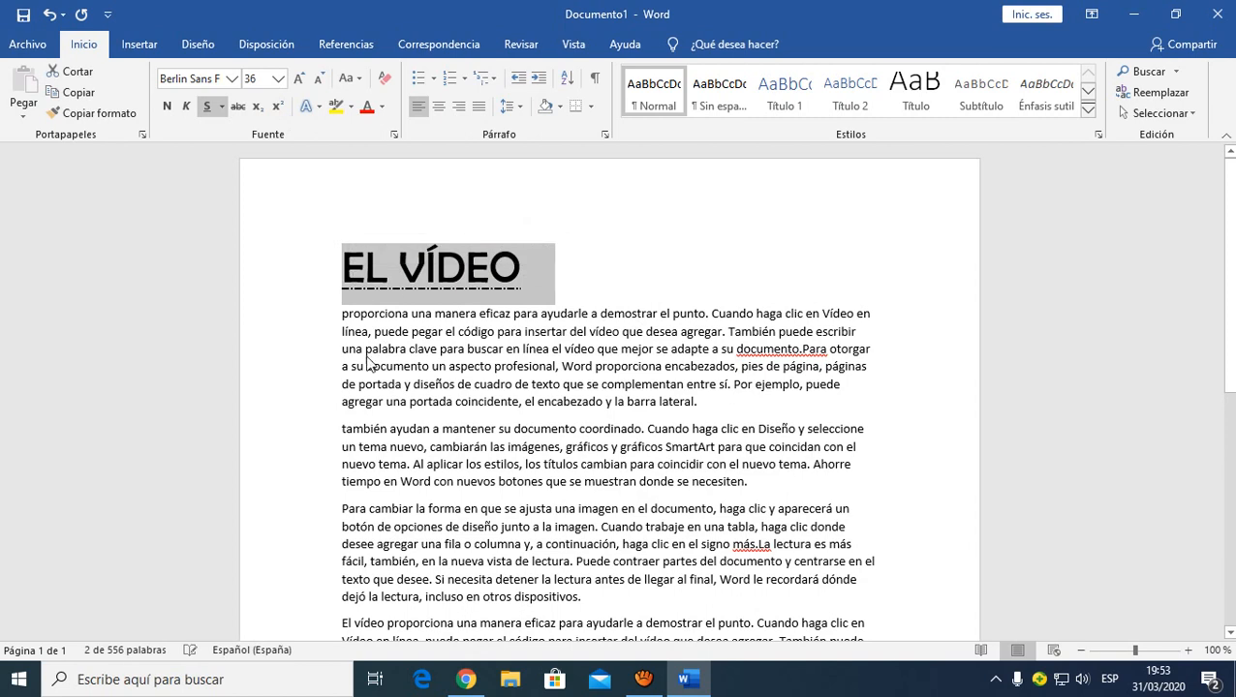
pyautogui.click(313, 108)
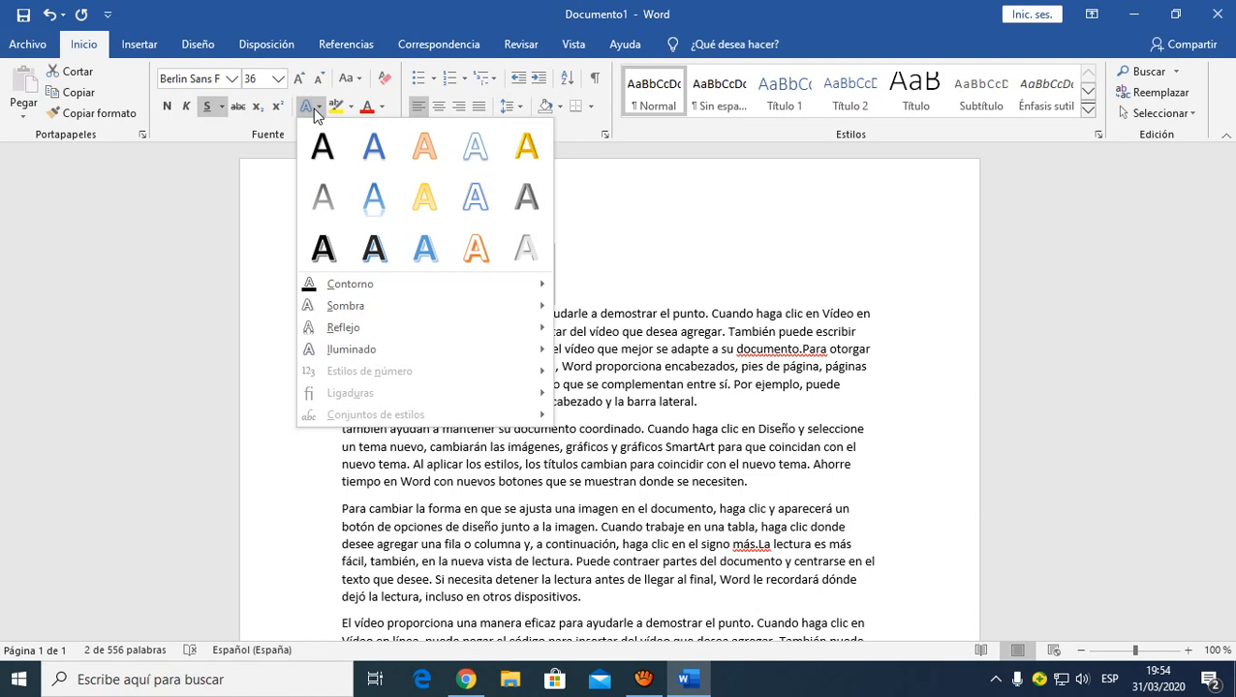
pyautogui.click(370, 198)
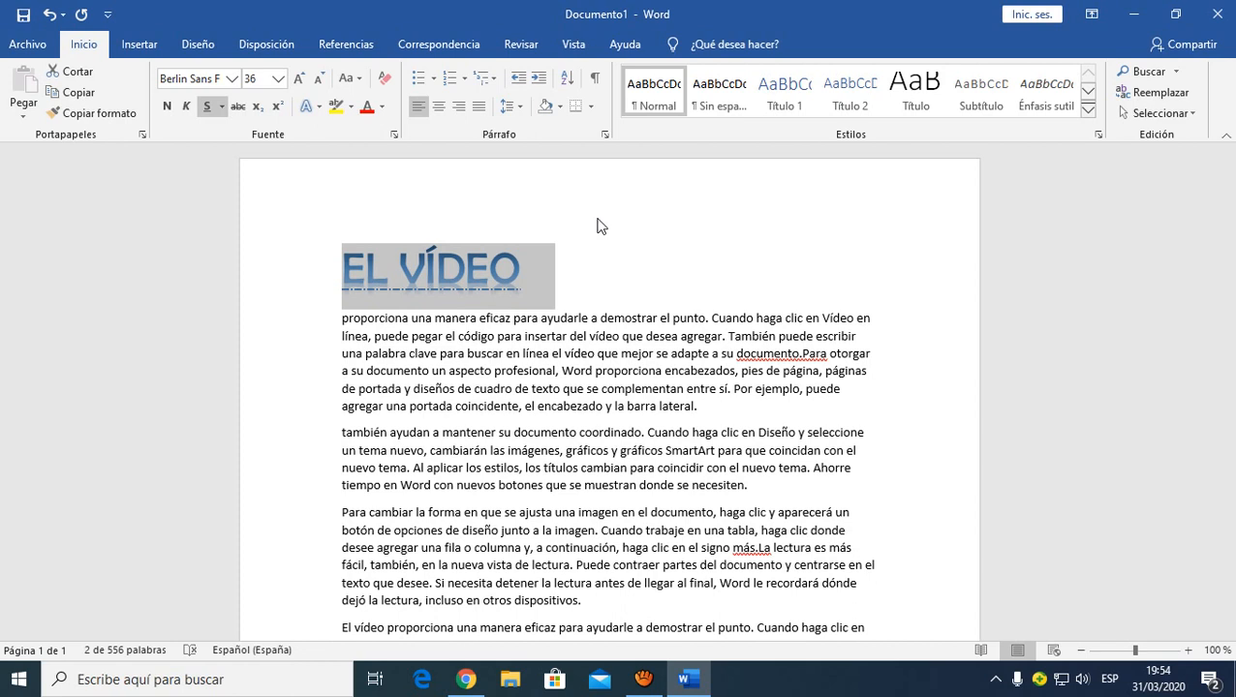
pyautogui.click(529, 341)
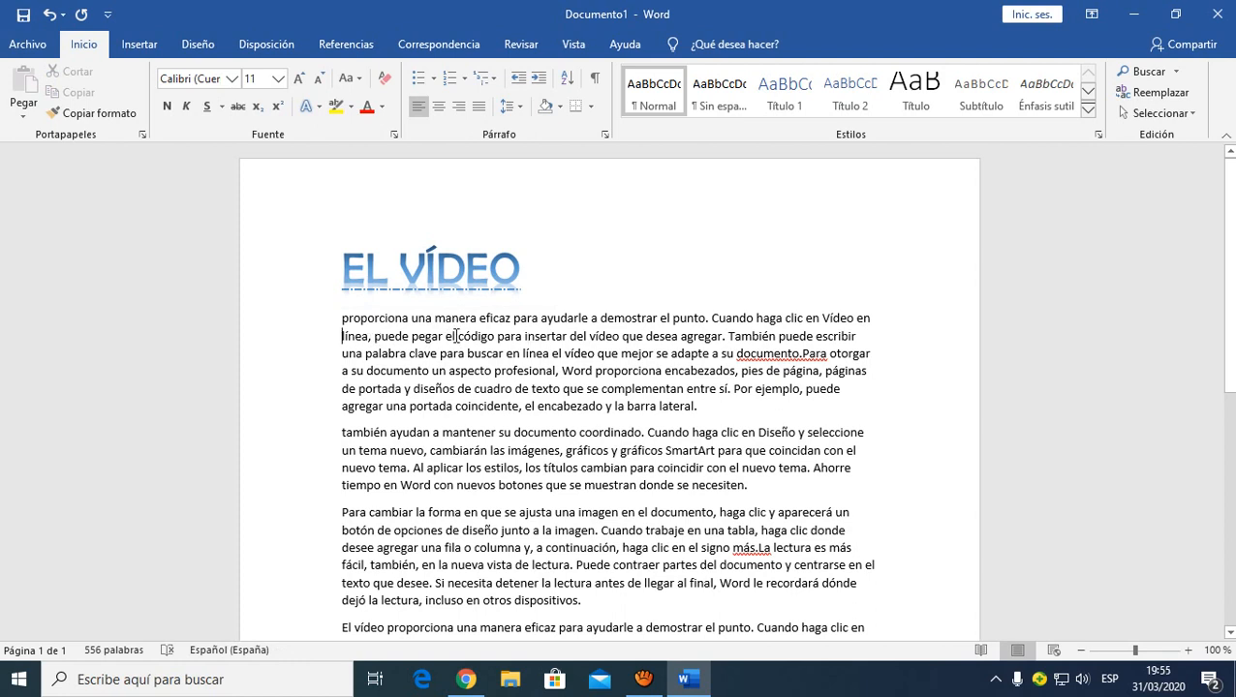
# Highlight the words "código para insertar del vídeo que desea" in the first paragraph in yellow.
pyautogui.doubleClick(473, 337)
pyautogui.moveTo(538, 338); pyautogui.dragTo(664, 343)
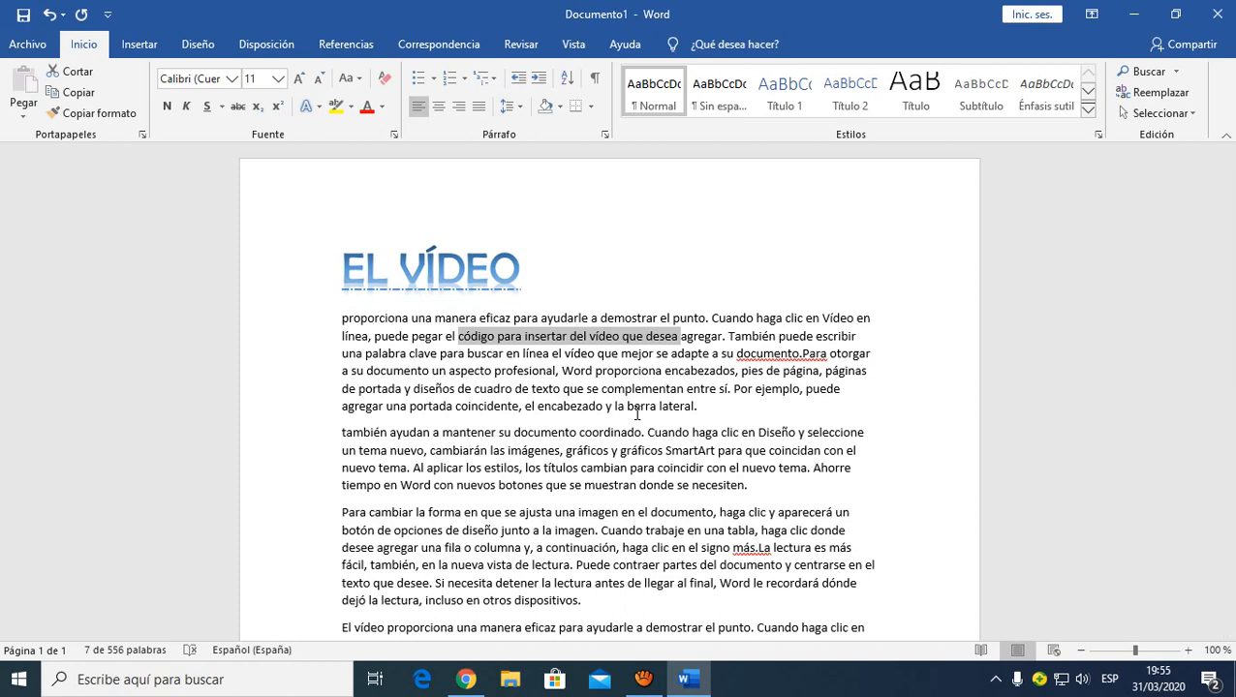
pyautogui.hotkey('ctrl', 'c')
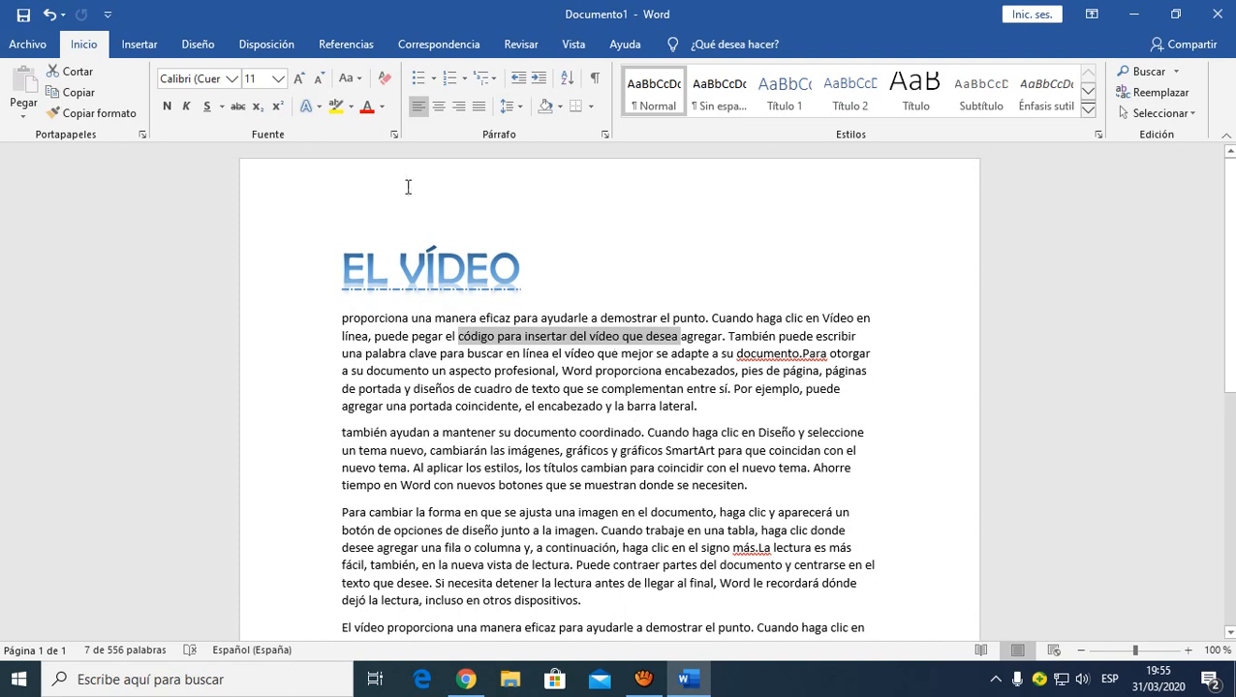
pyautogui.click(350, 108)
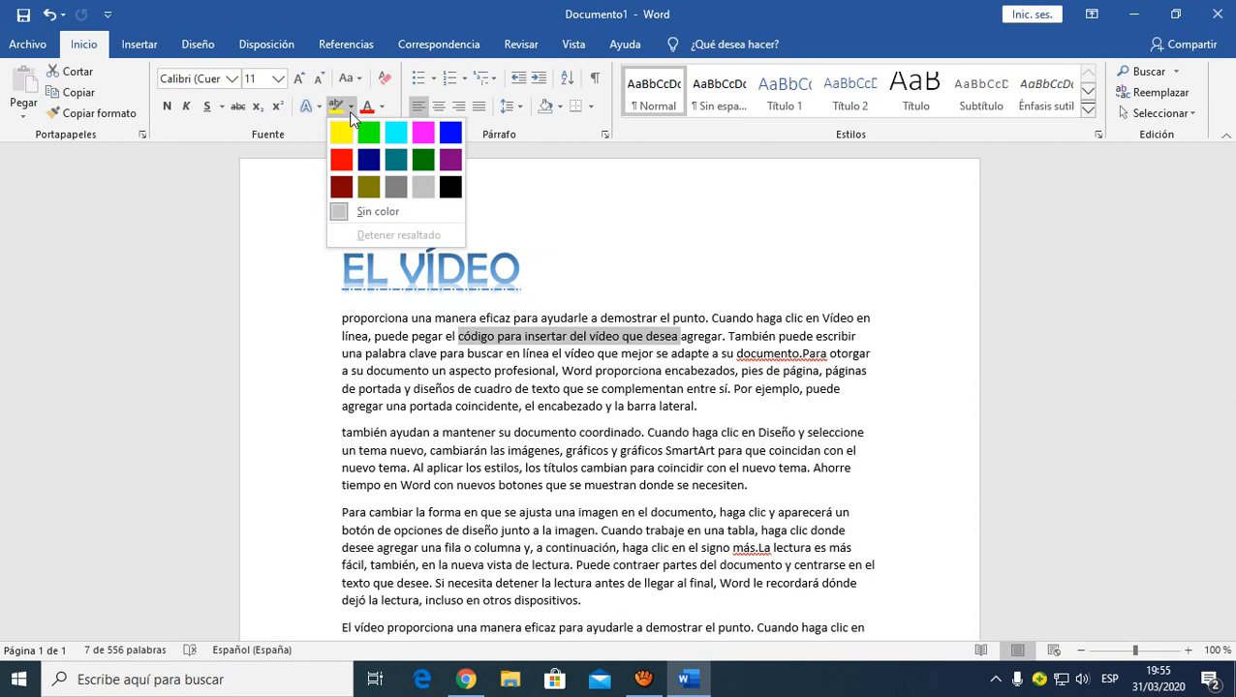
pyautogui.click(341, 132)
pyautogui.click(703, 430)
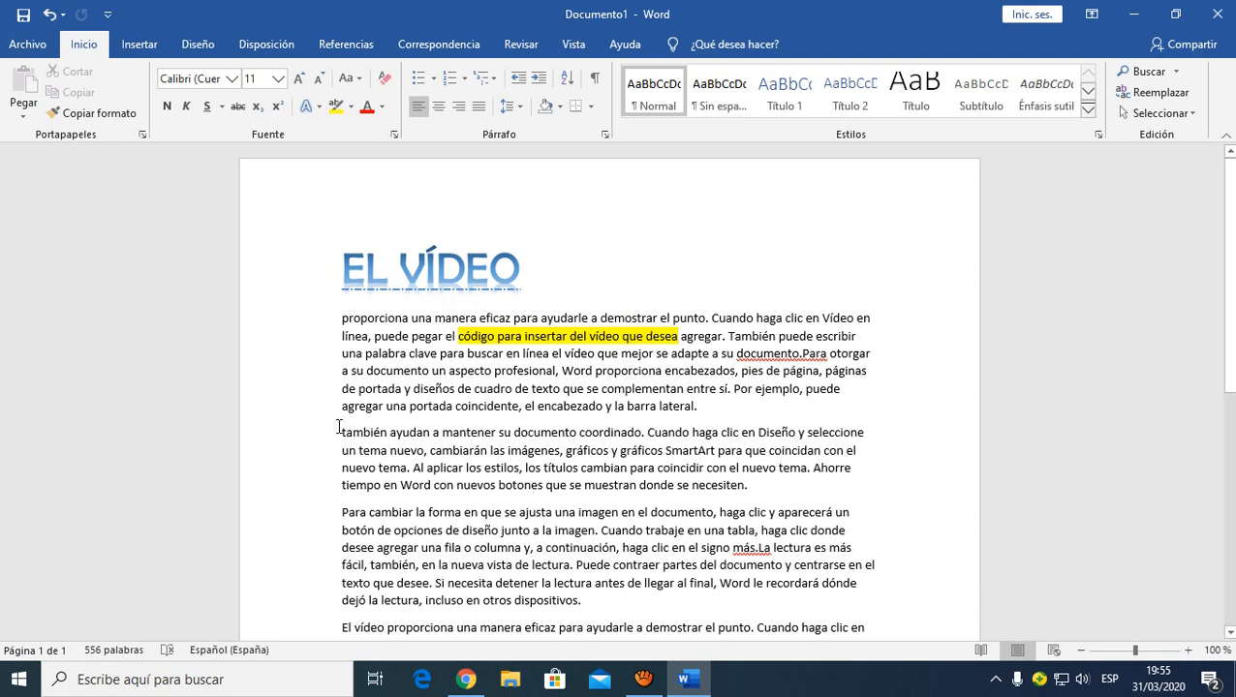
# Change the font color of the paragraph starting "también ayudan a mantener" to a darker blue theme color.
pyautogui.moveTo(338, 428); pyautogui.dragTo(754, 487)
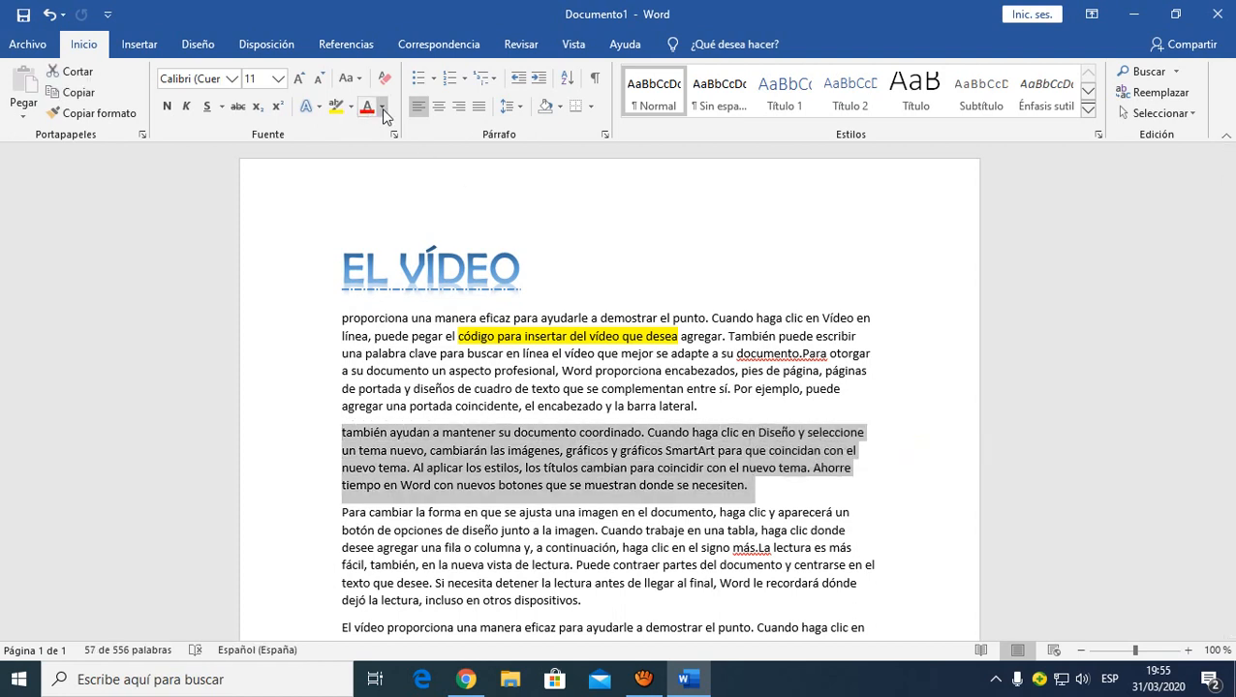
pyautogui.click(383, 110)
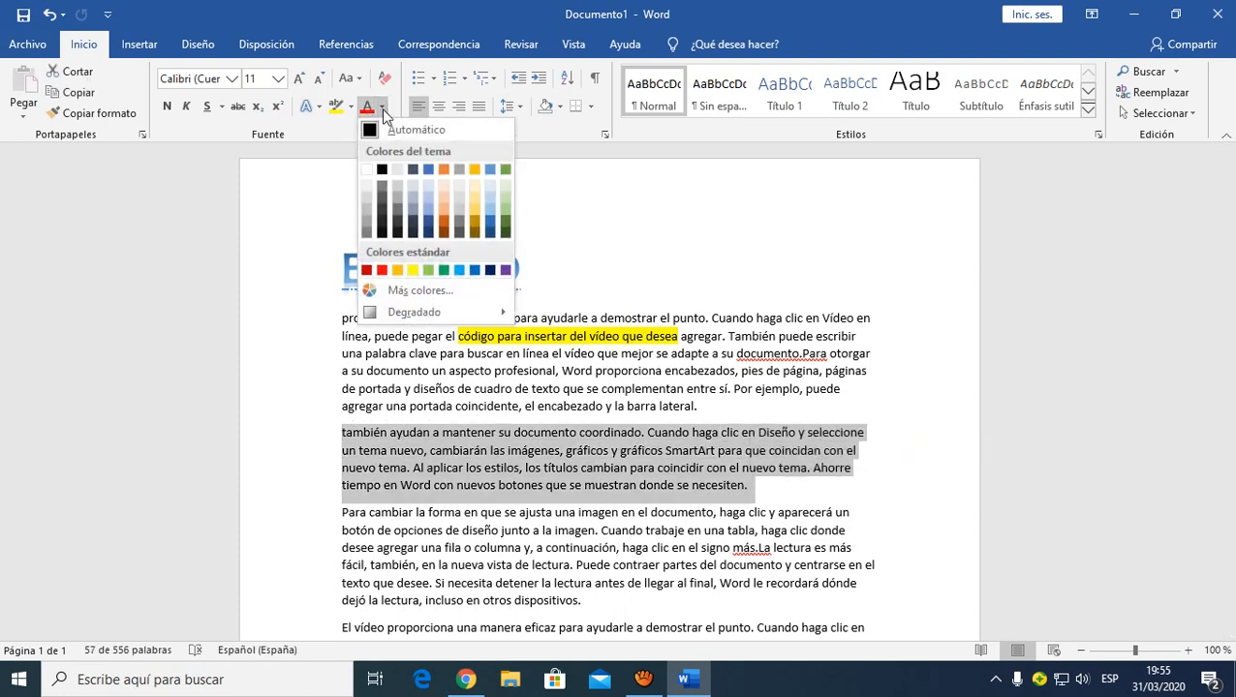
pyautogui.click(429, 220)
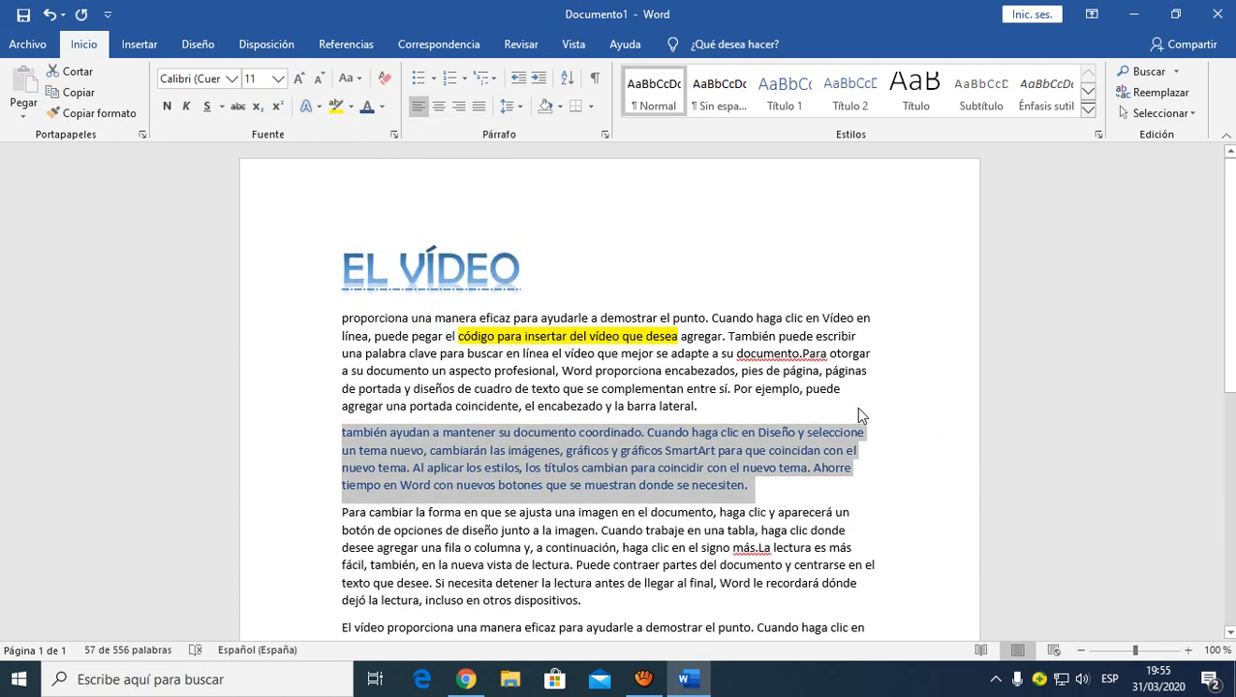
pyautogui.click(819, 375)
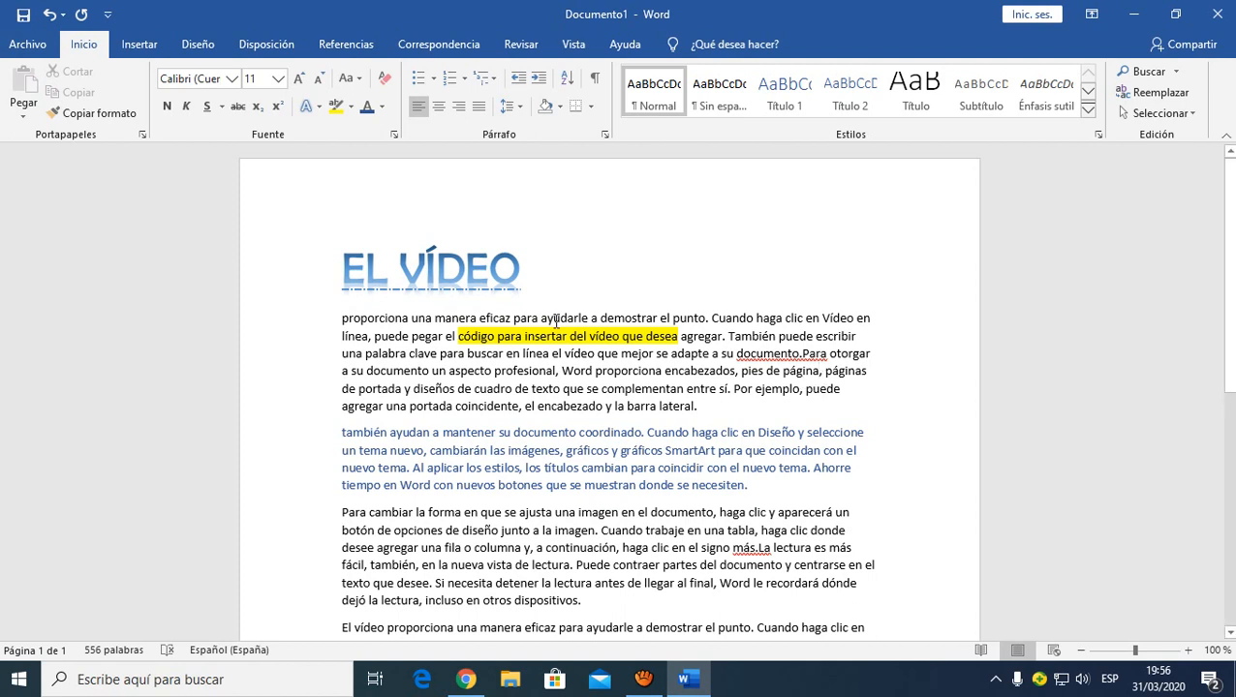
# Open the full font settings for the blue paragraph, try the double strikethrough effect and clear it again.
pyautogui.scroll(-1, 780, 400)
pyautogui.scroll(-1, 781, 400)
pyautogui.moveTo(342, 385); pyautogui.dragTo(753, 438)
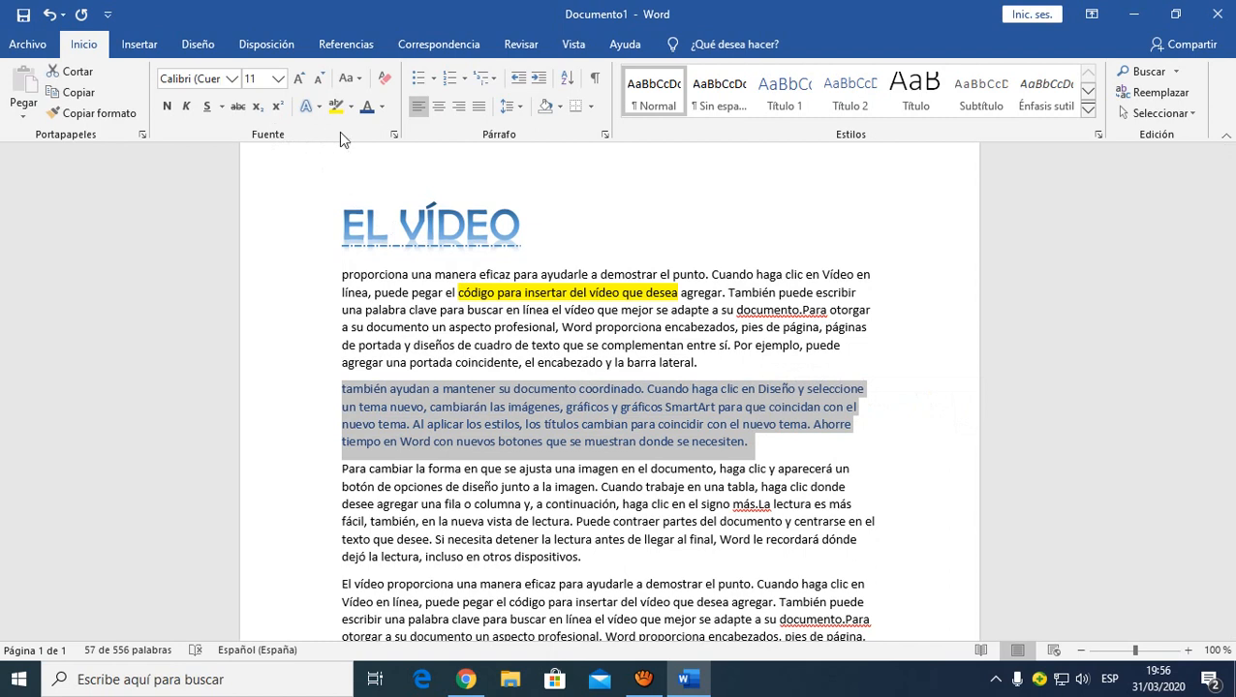
pyautogui.click(393, 138)
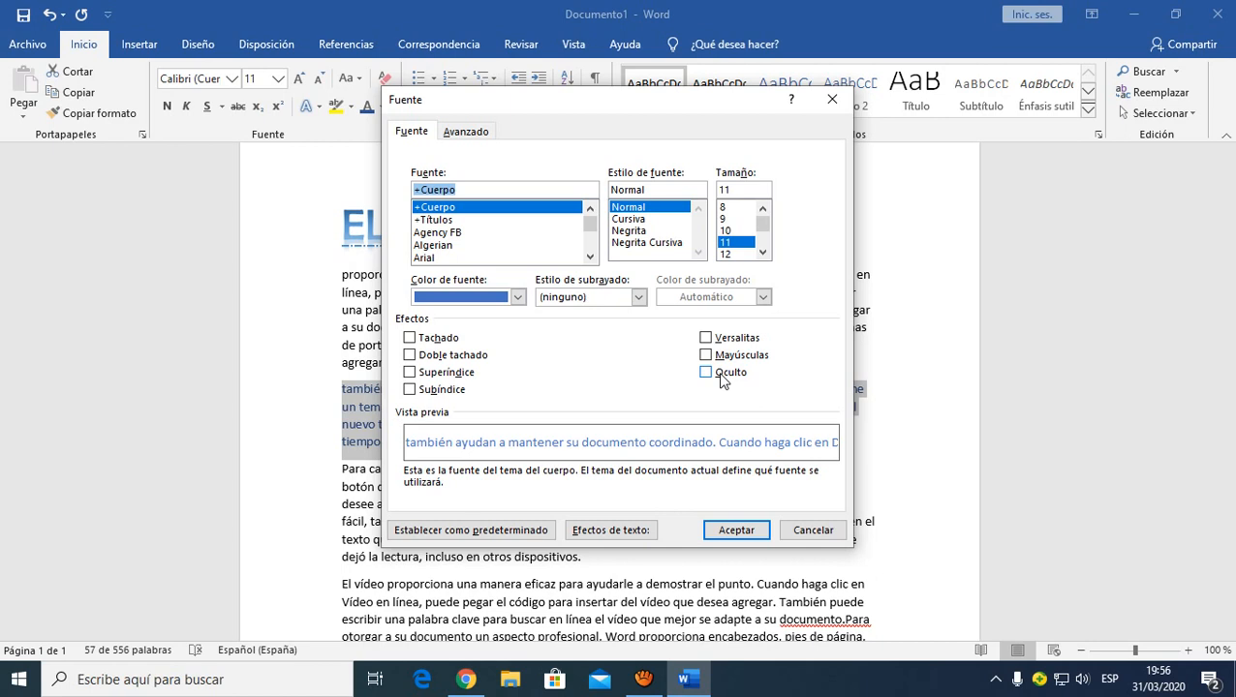
pyautogui.click(475, 356)
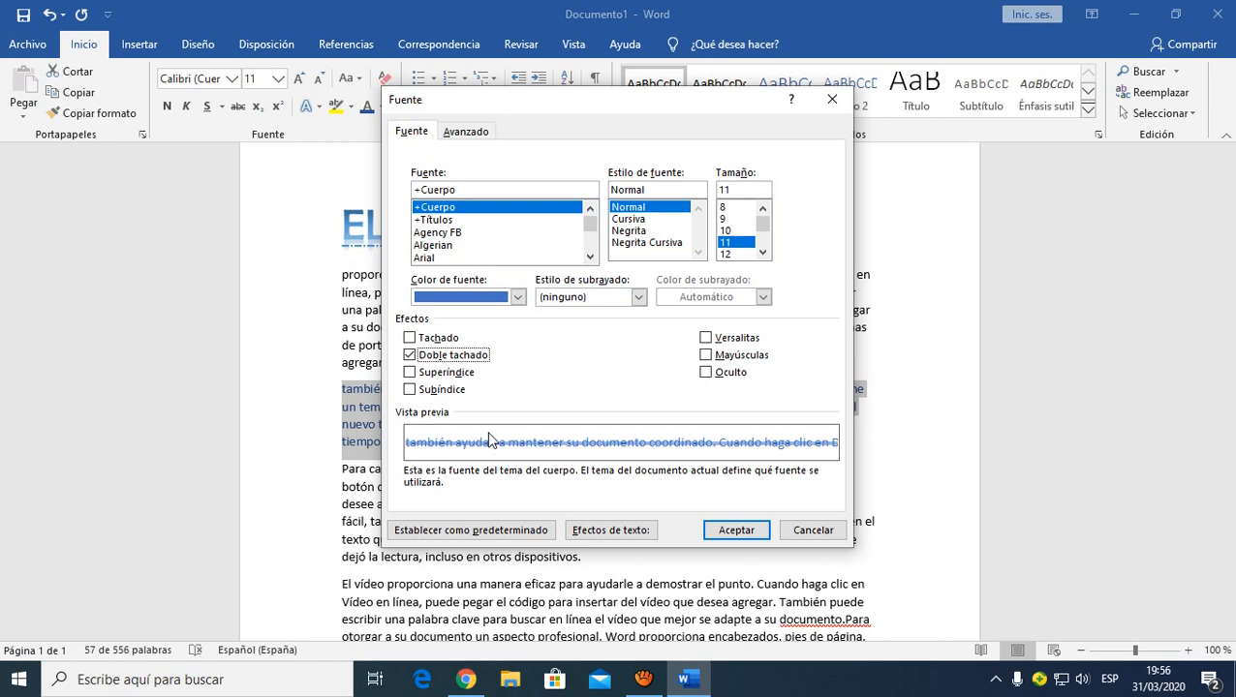
pyautogui.click(473, 357)
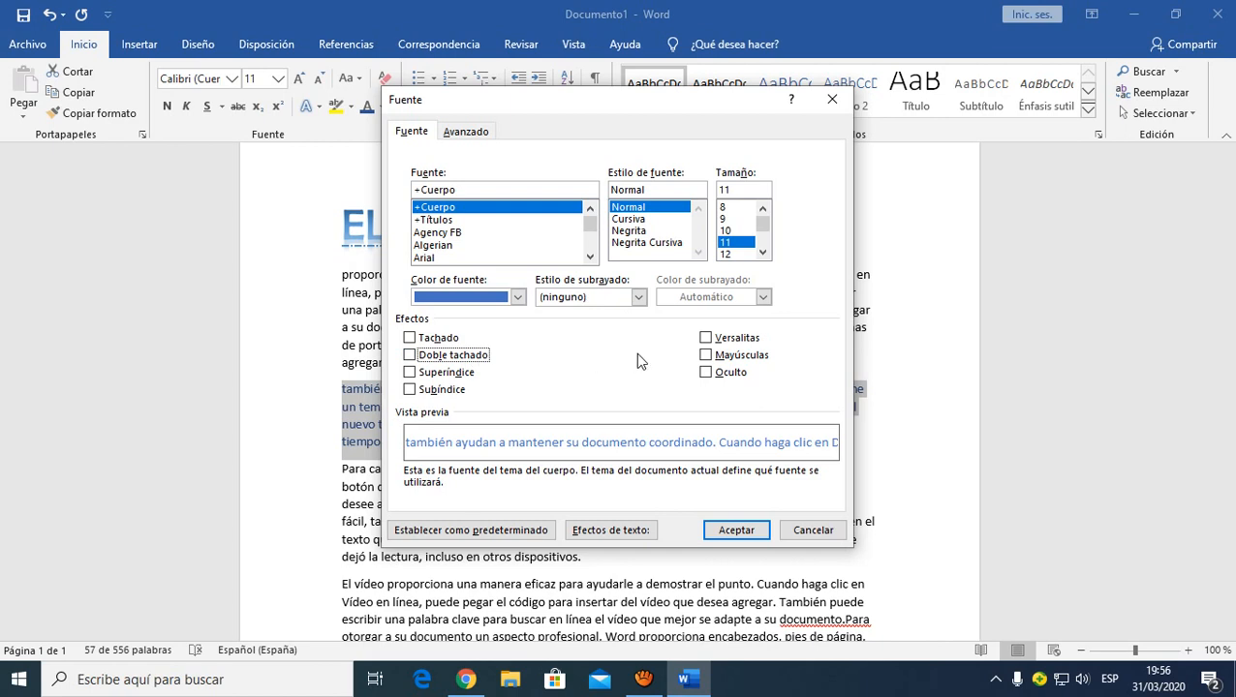
# Apply small caps (Versalitas) to the selected blue paragraph and set its character spacing to Expandido by 2 pto.
pyautogui.click(714, 344)
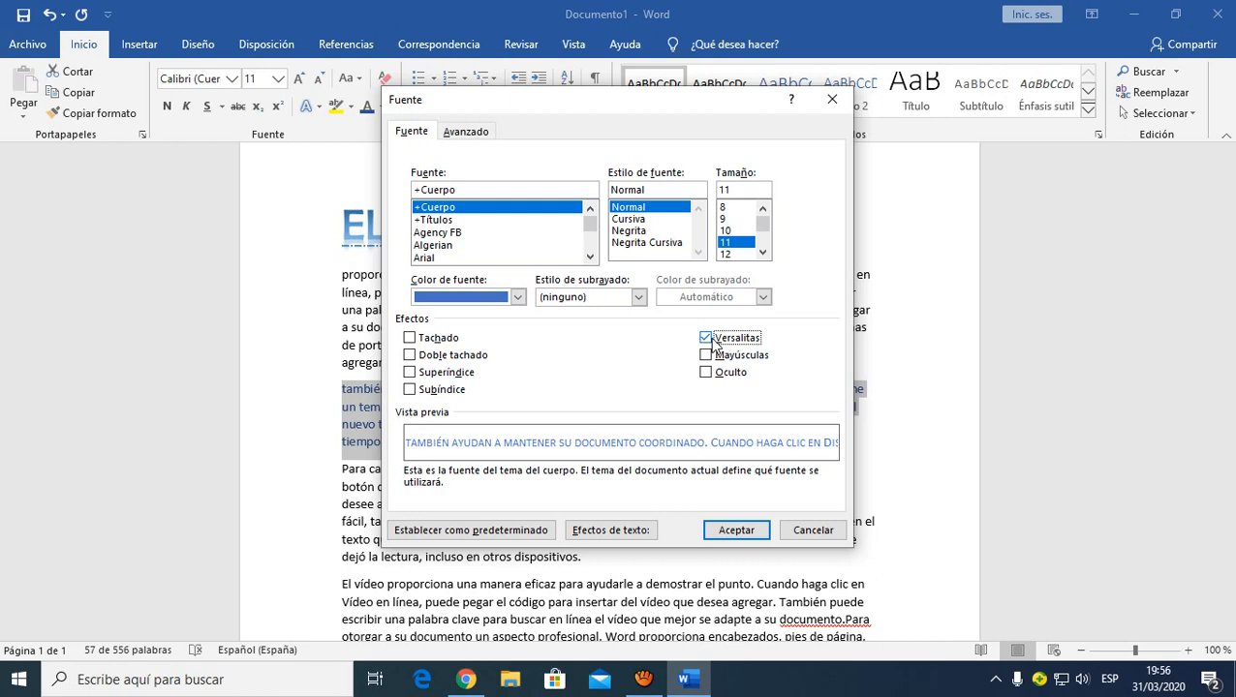
pyautogui.click(487, 135)
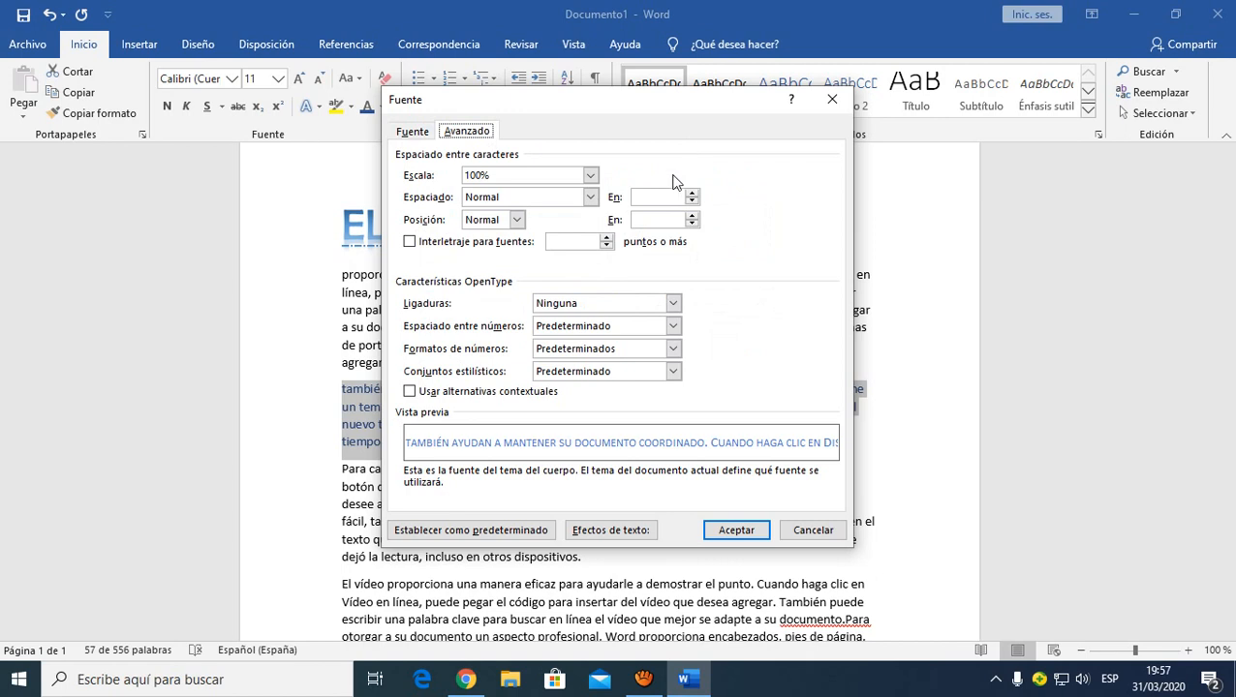
pyautogui.click(590, 197)
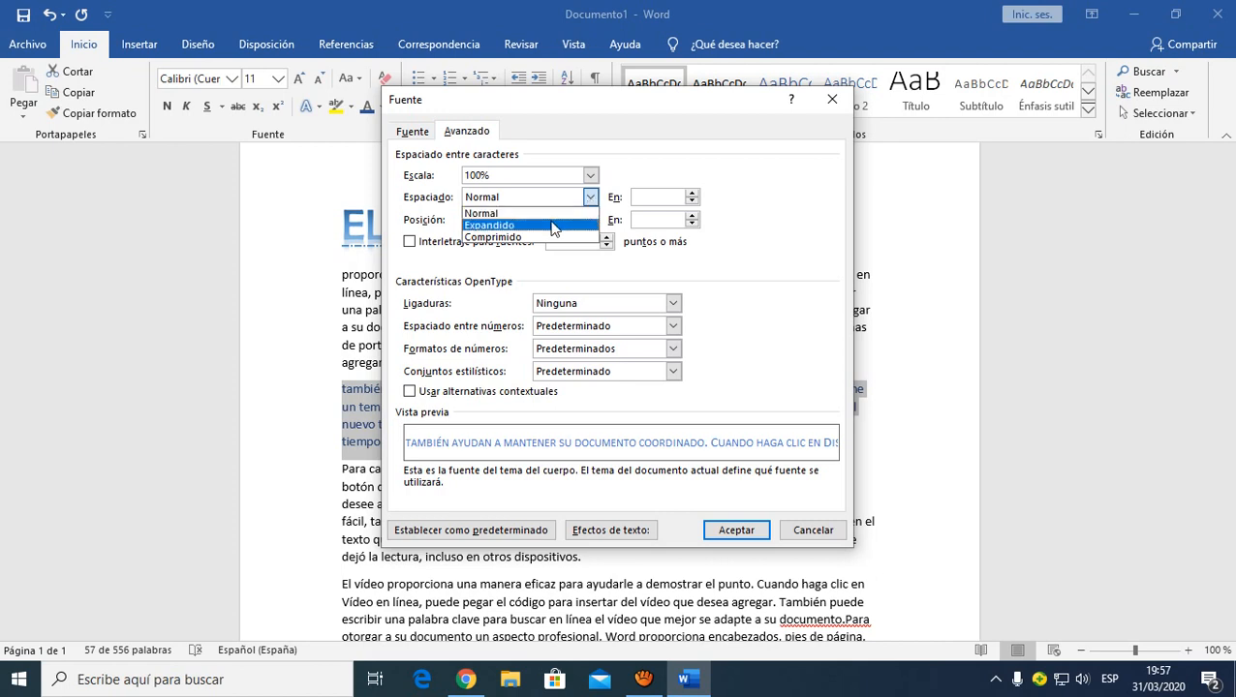
pyautogui.click(553, 226)
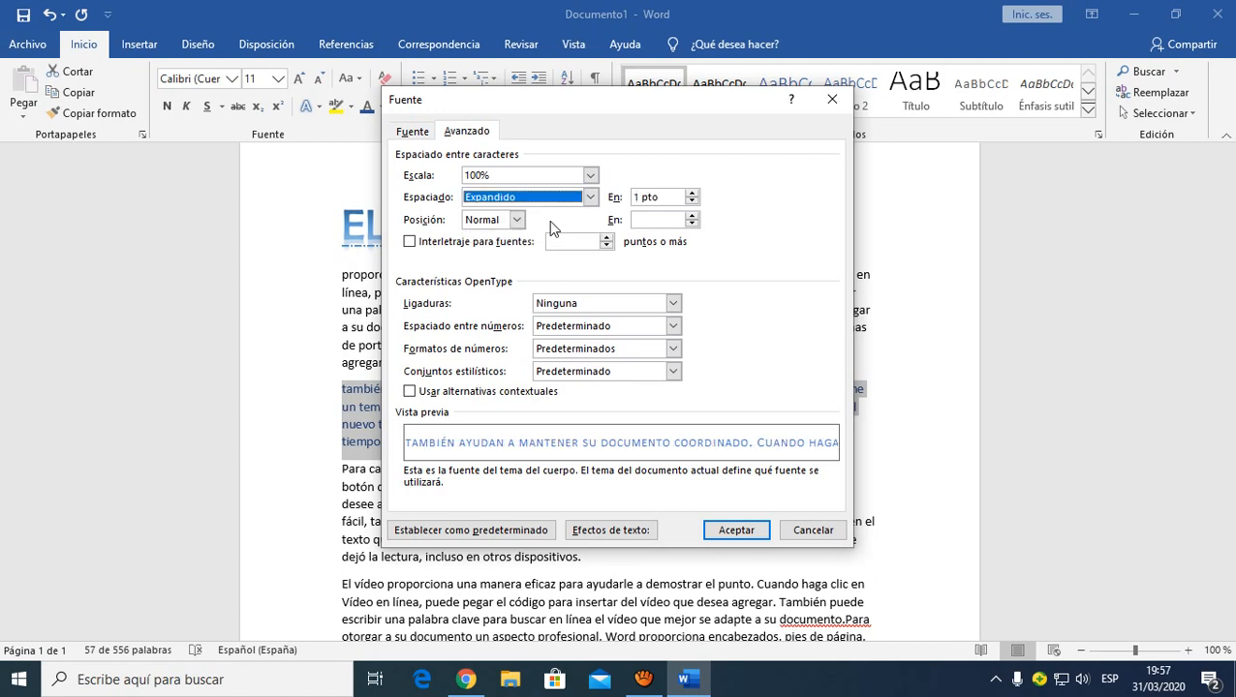
pyautogui.click(690, 193)
pyautogui.click(691, 193)
pyautogui.click(691, 193)
pyautogui.click(691, 193)
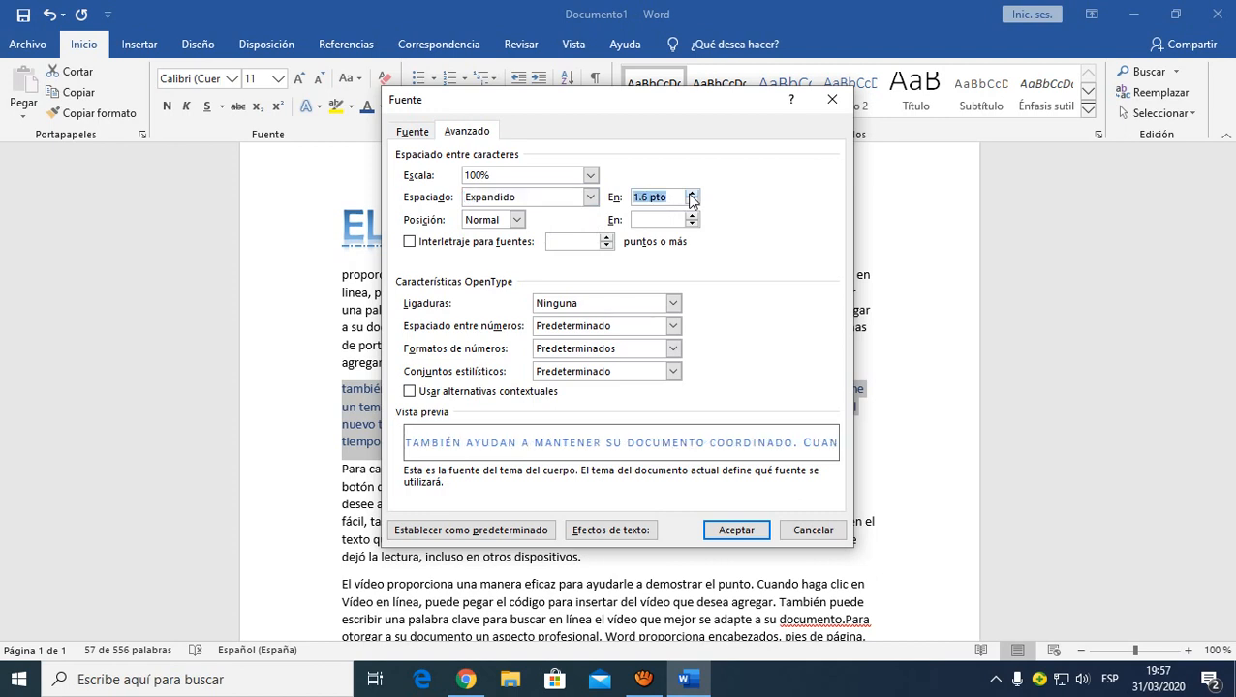
pyautogui.click(690, 192)
pyautogui.click(690, 193)
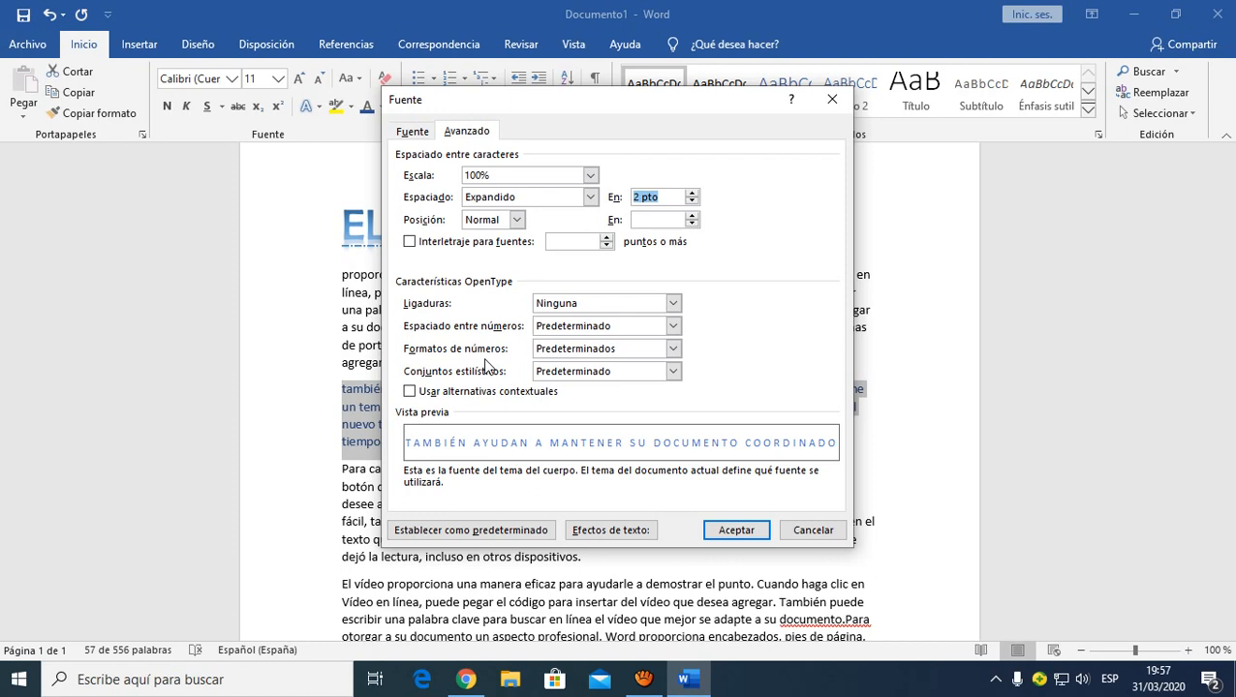
pyautogui.click(726, 531)
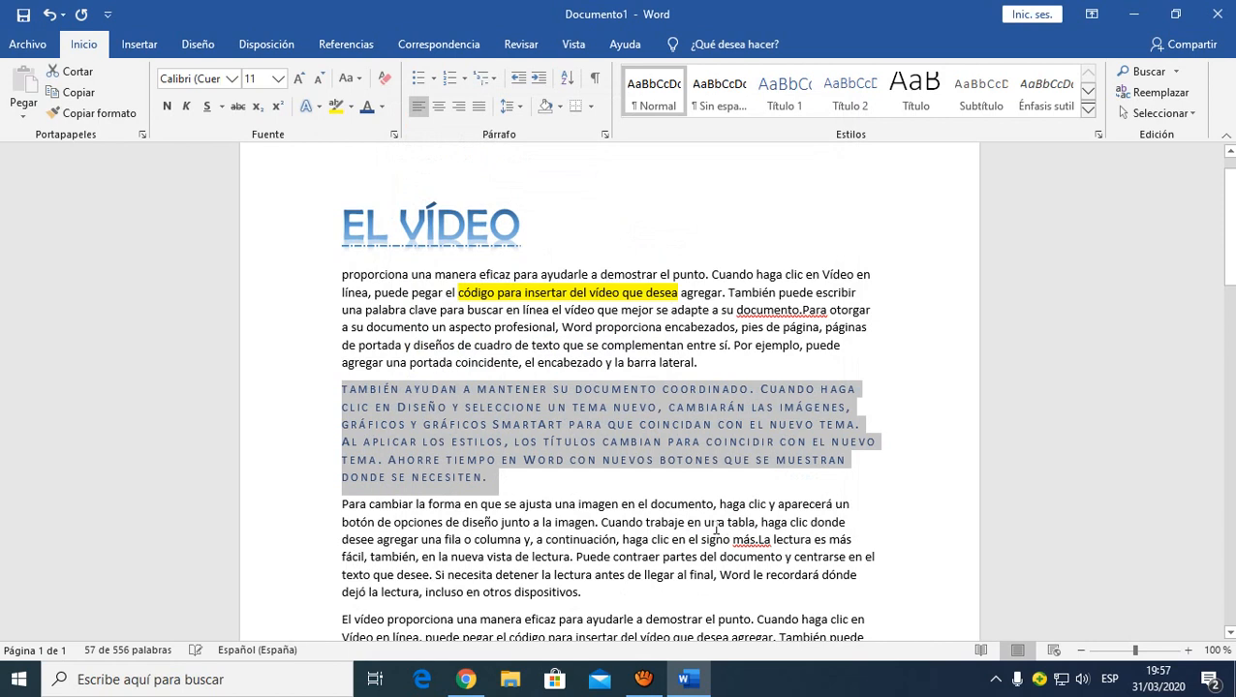